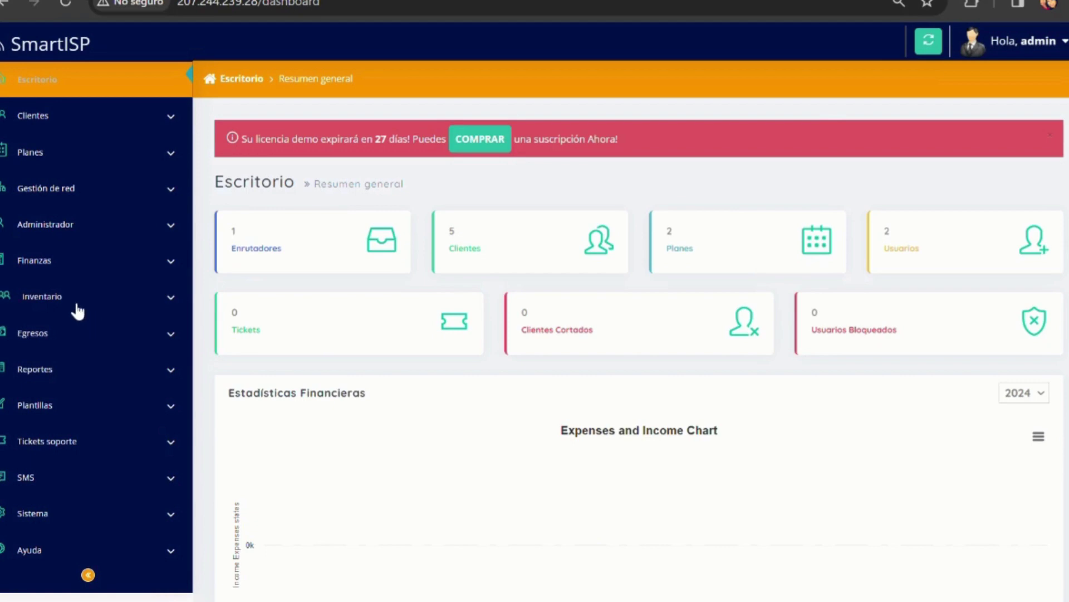
Add the manufacturer Mikrotik to the Fabricantes list in the Inventario section and save it
left_click(84, 305)
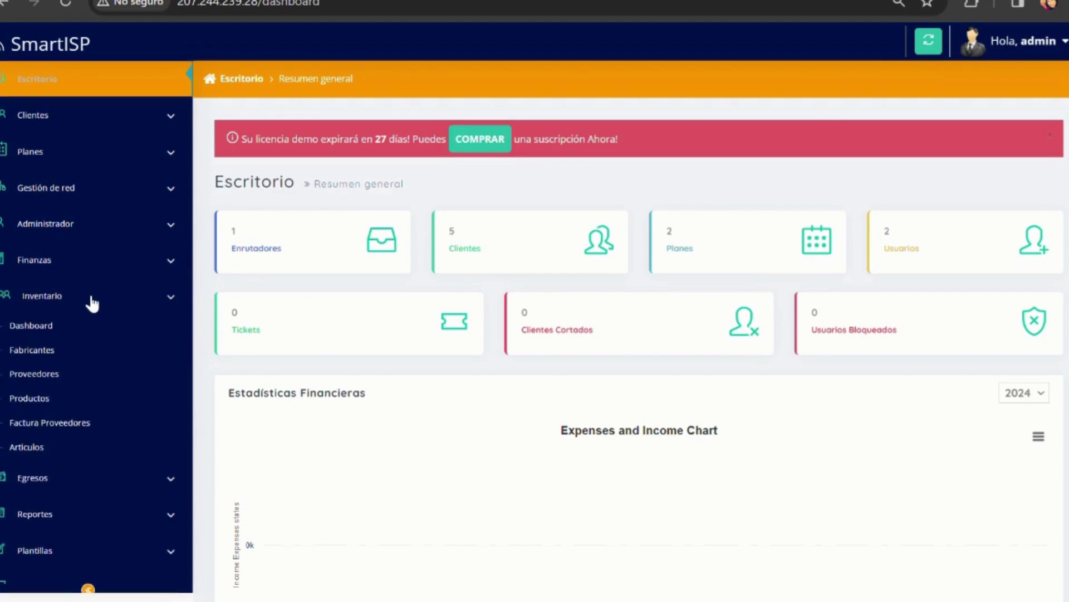
left_click(93, 330)
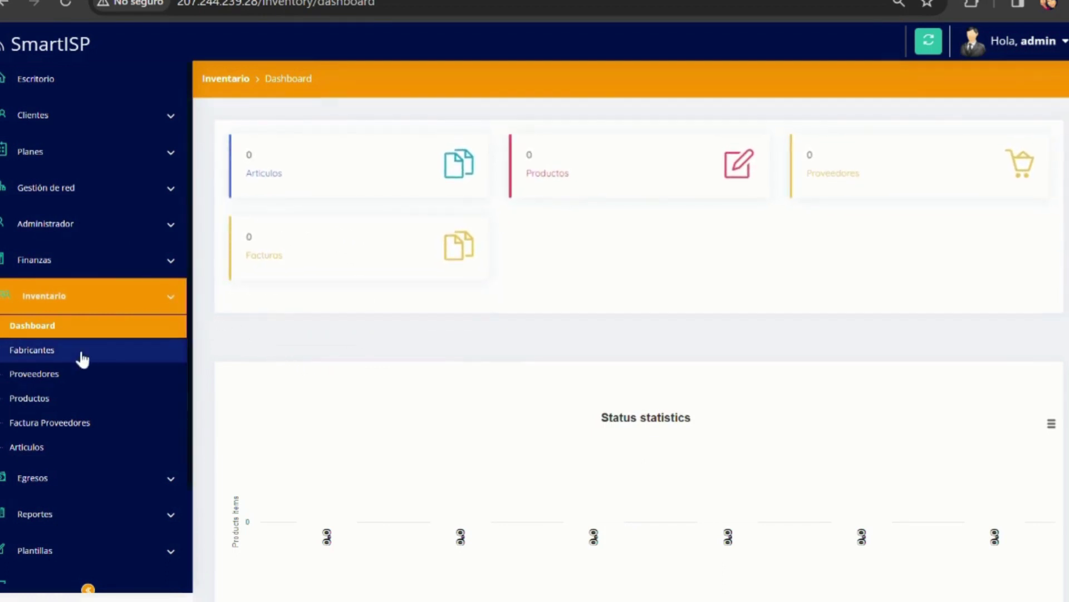
left_click(59, 355)
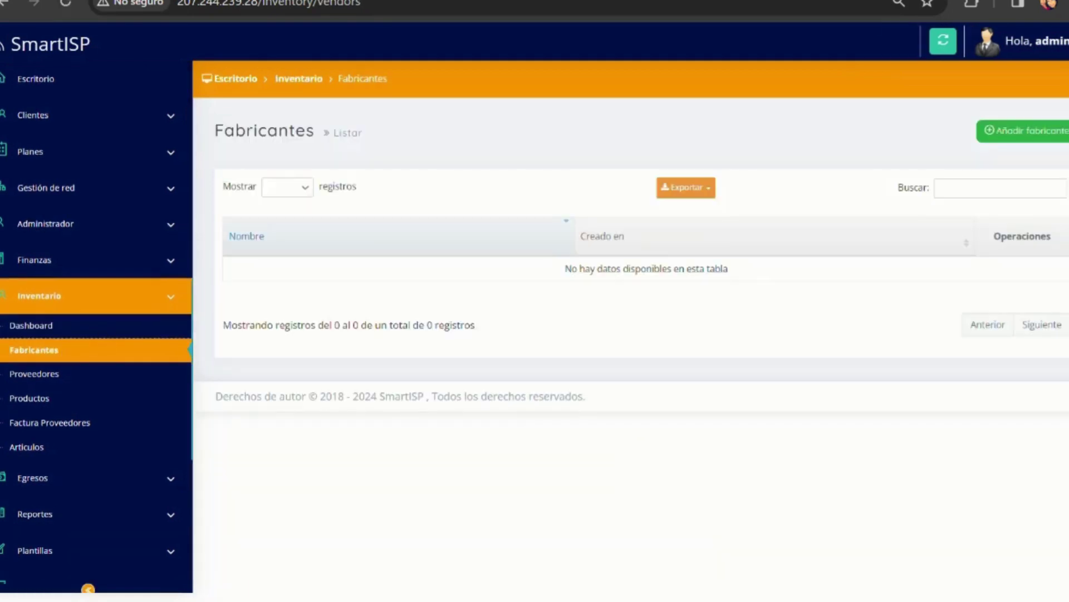
left_click(1059, 137)
type("Mikrotik")
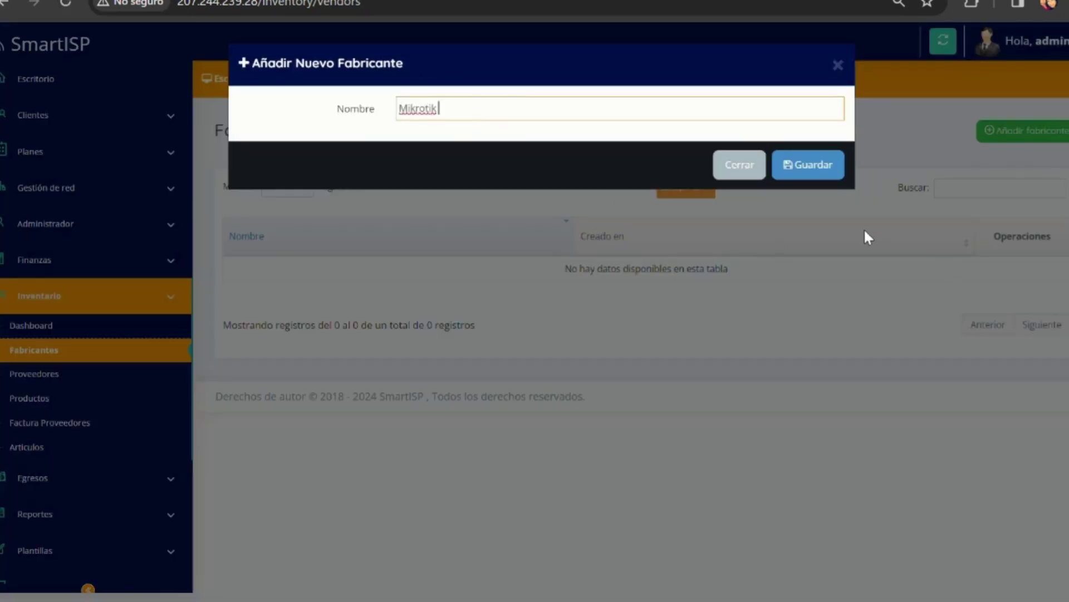
left_click(814, 165)
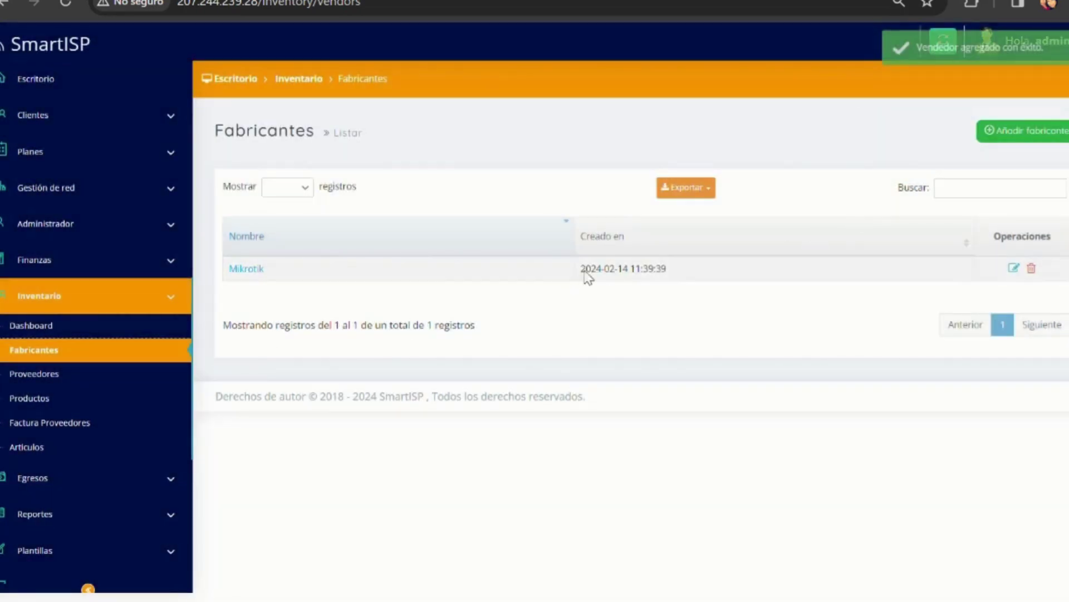
Add a second manufacturer named Huawei and save it
left_click(1038, 132)
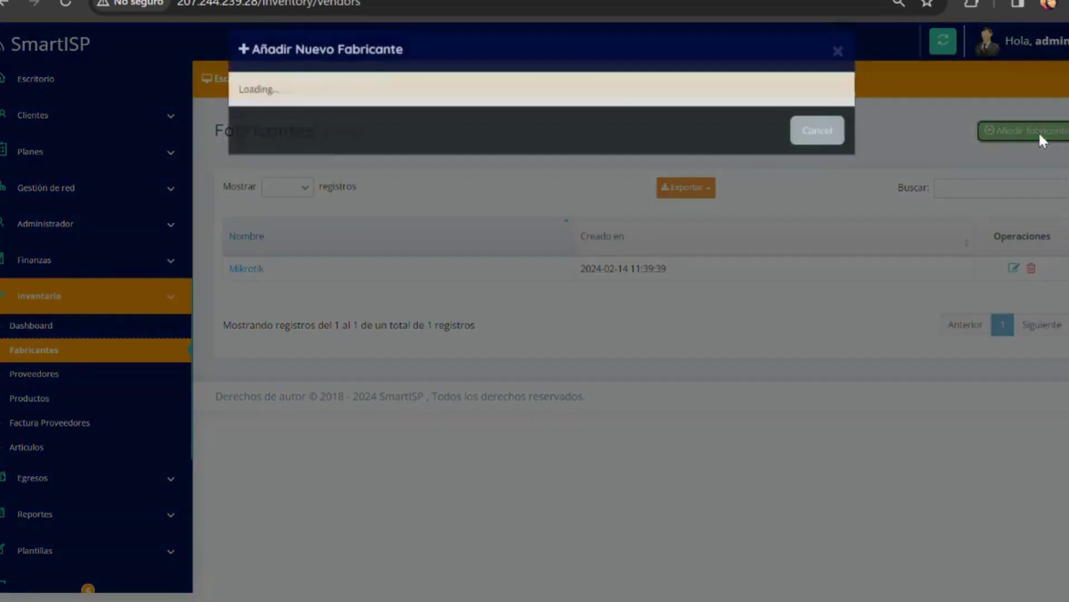
left_click(609, 110)
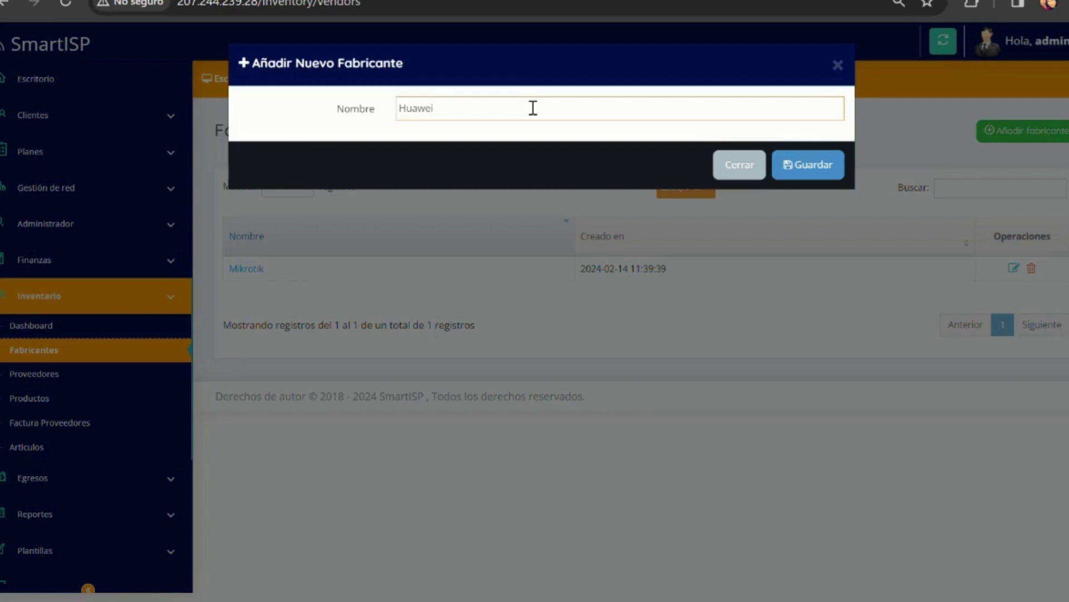
left_click(807, 165)
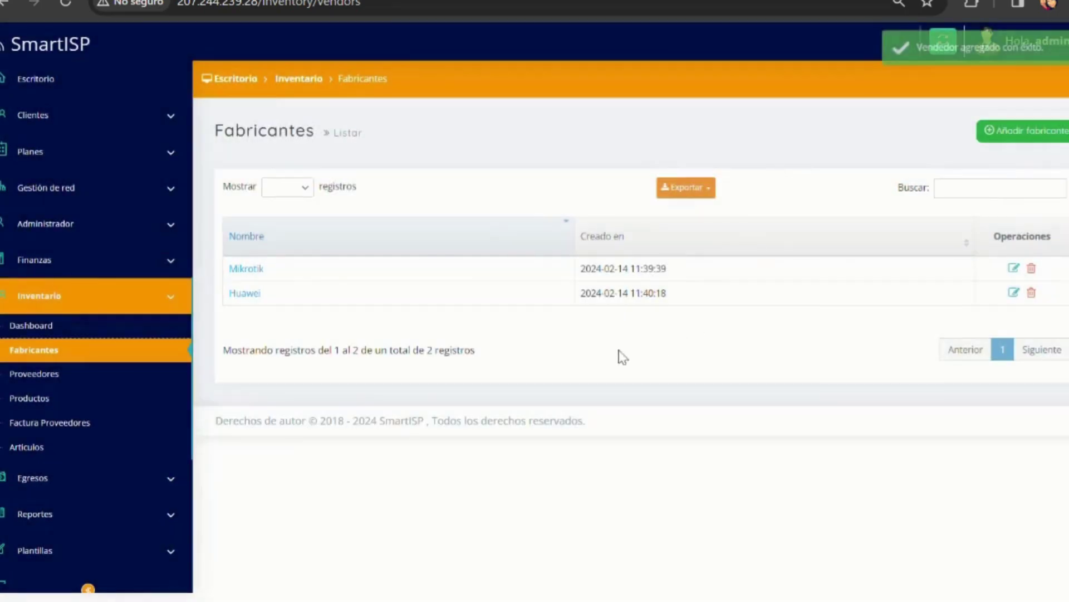
Add a new supplier with its name, address, contact name, e-mail and phone number, keep included IVA off, and save it
left_click(33, 374)
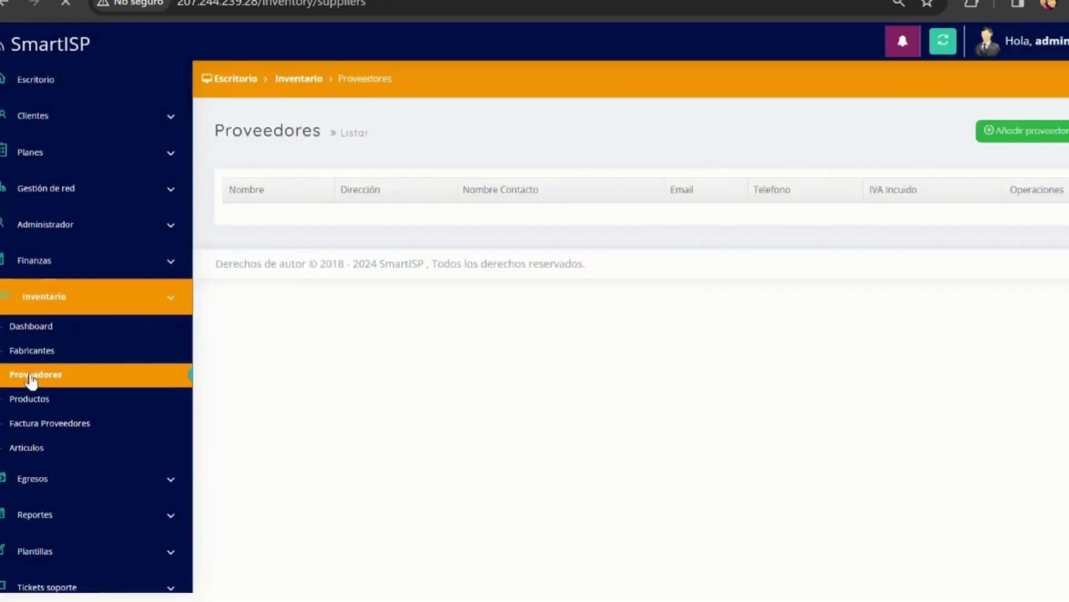
left_click(993, 134)
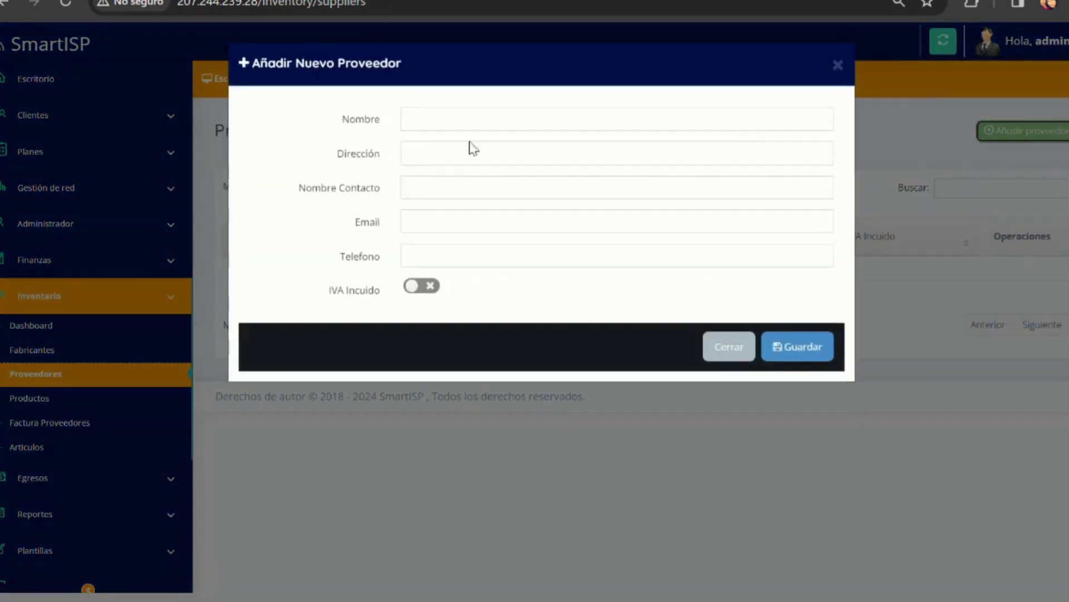
left_click(454, 126)
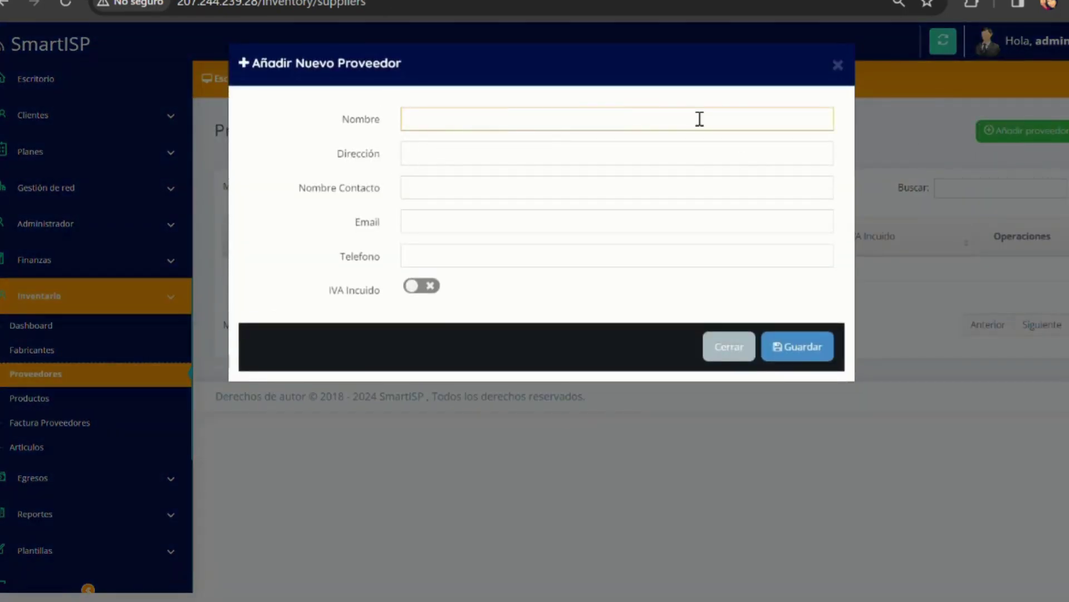
type("63753")
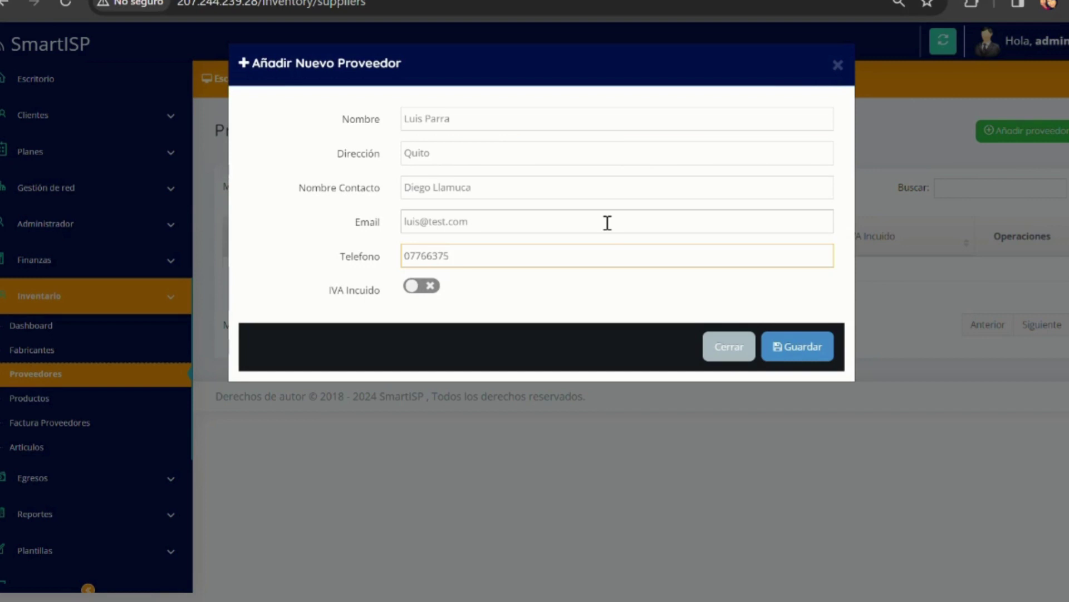
left_click(416, 287)
left_click(433, 285)
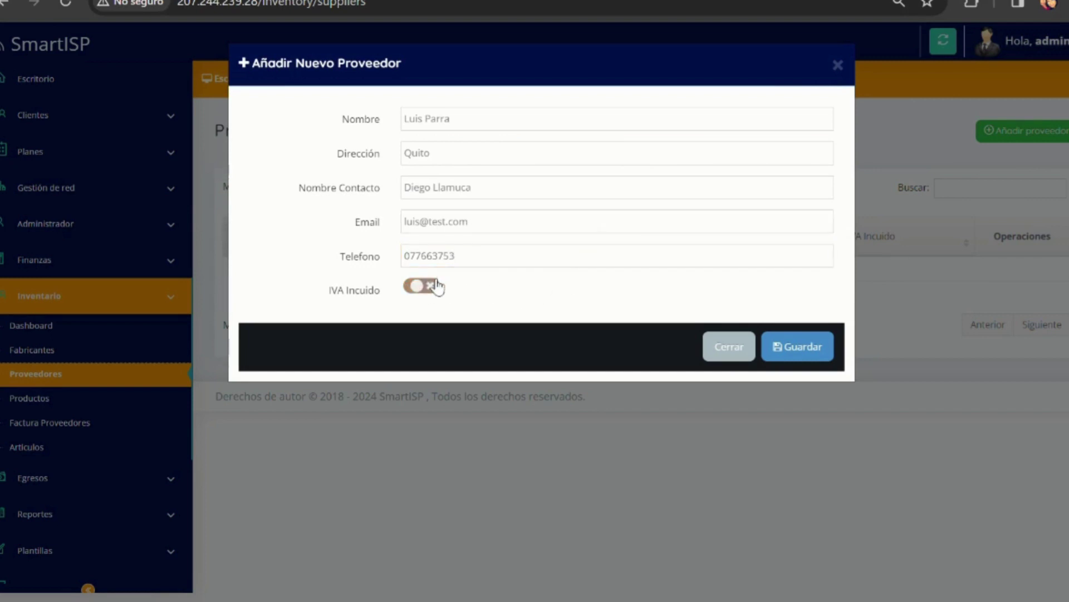
left_click(829, 348)
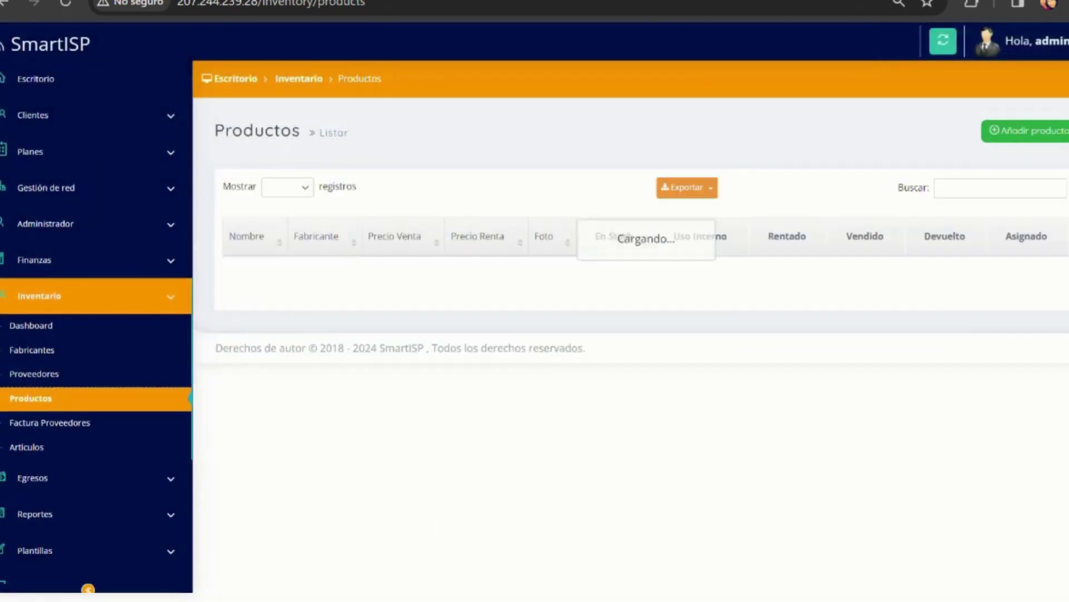
Add the product ONT HUAWEI with manufacturer Huawei, sale price 20 and rental price 10, and save it
left_click(1031, 136)
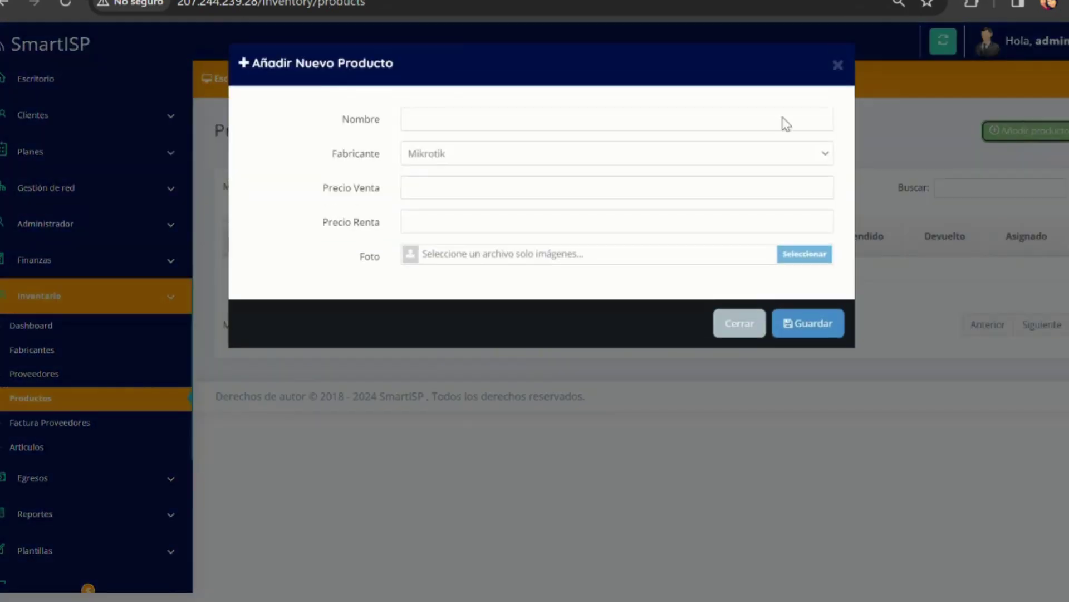
left_click(471, 129)
left_click(560, 174)
left_click(554, 158)
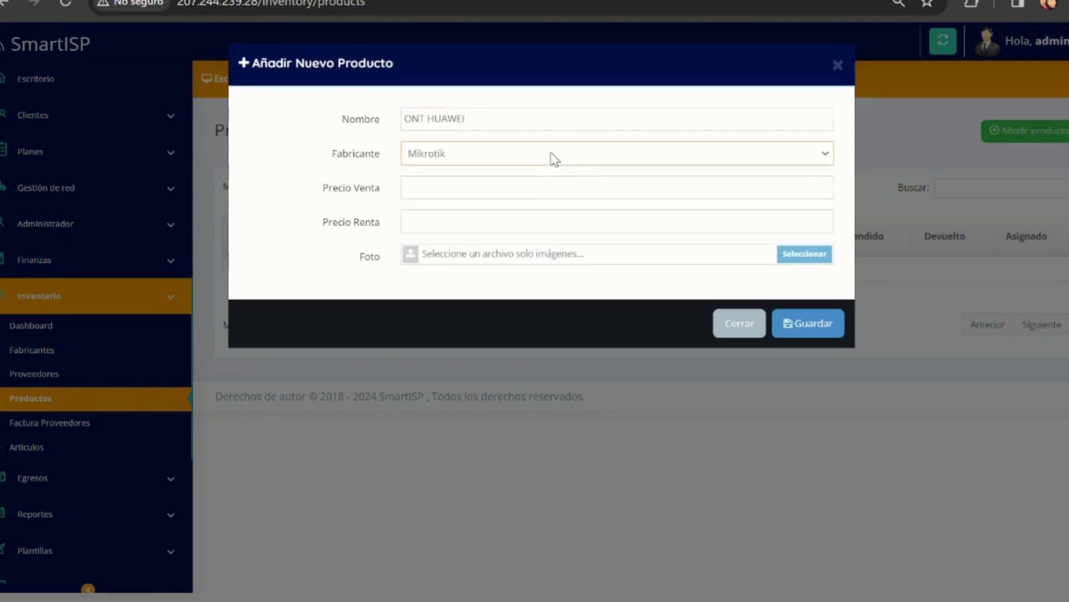
key("Tab")
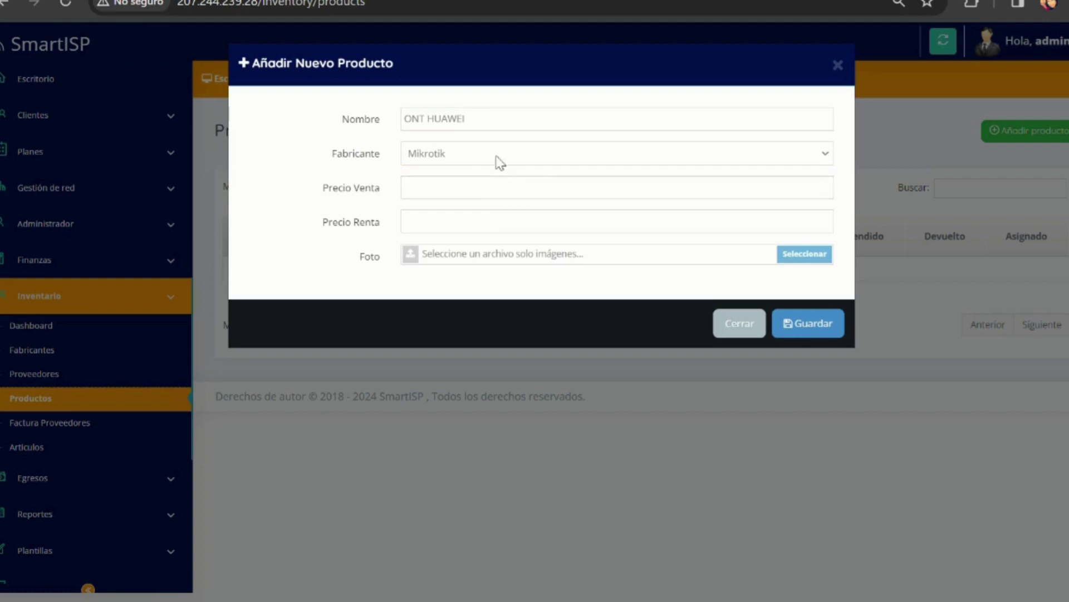
left_click(479, 161)
left_click(471, 192)
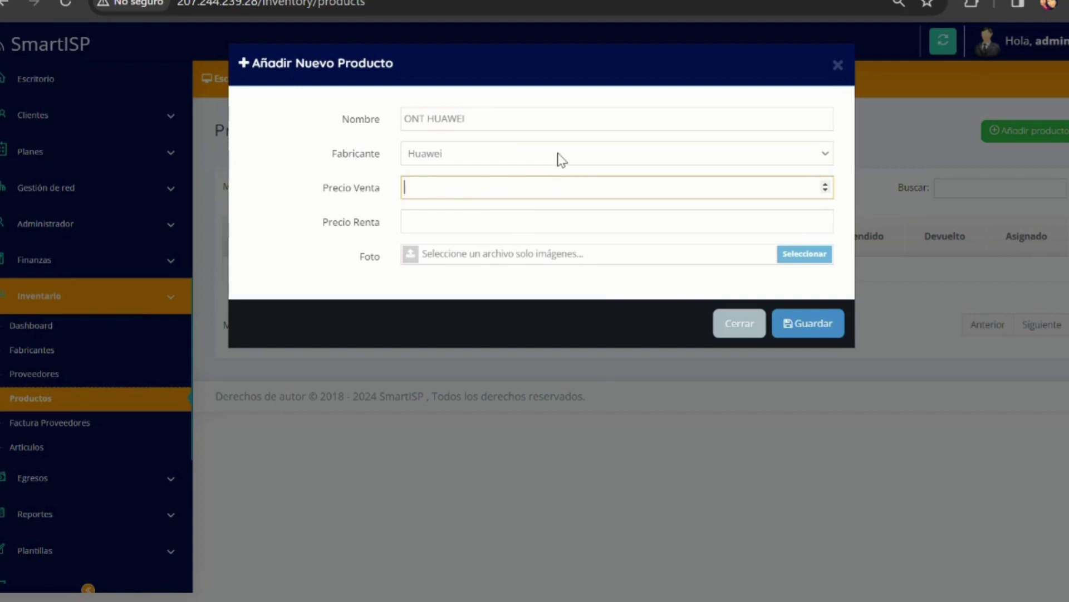
left_click(568, 231)
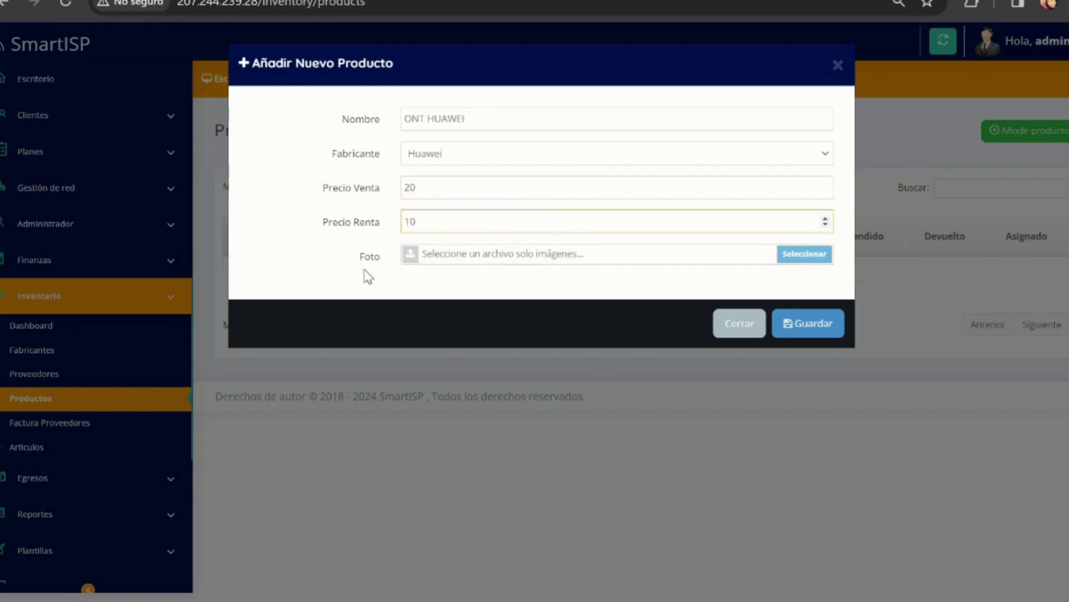
left_click(804, 324)
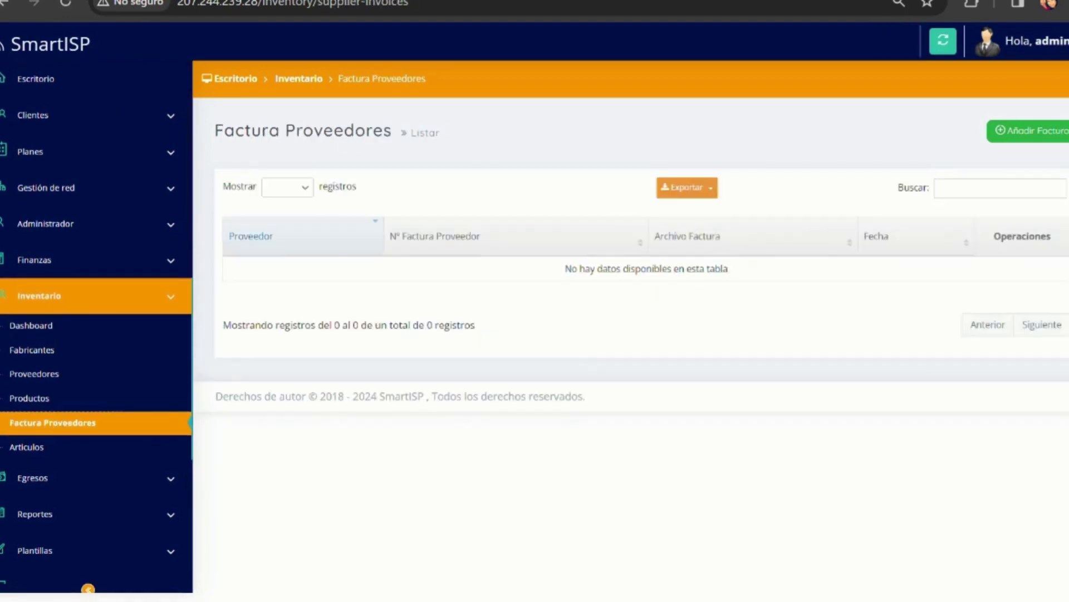
Check the suppliers list, then start a new supplier invoice with its invoice number and the date 14/02/2024
left_click(51, 372)
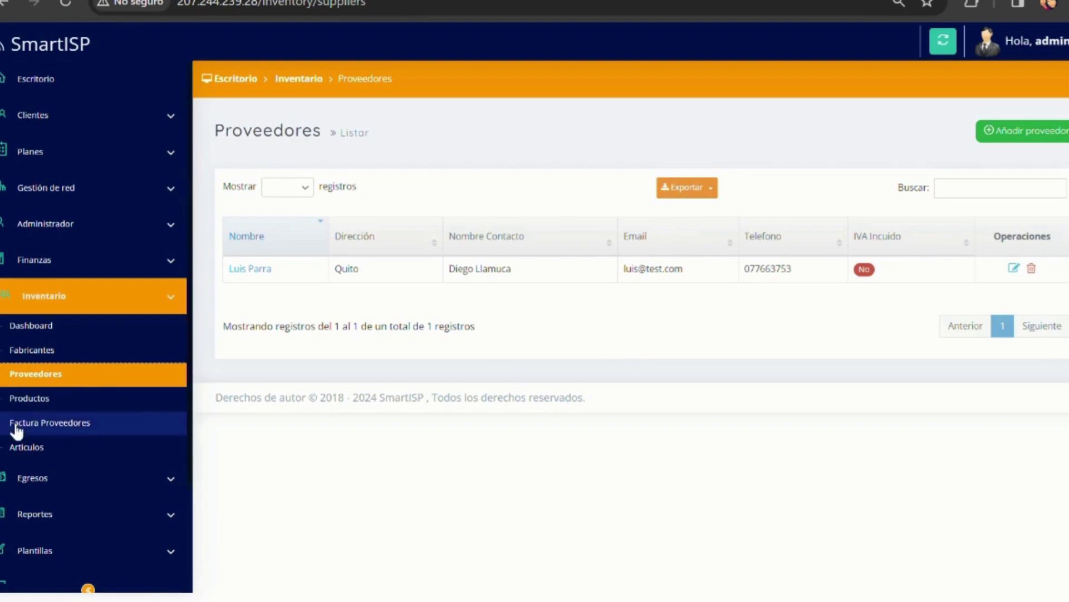
left_click(68, 425)
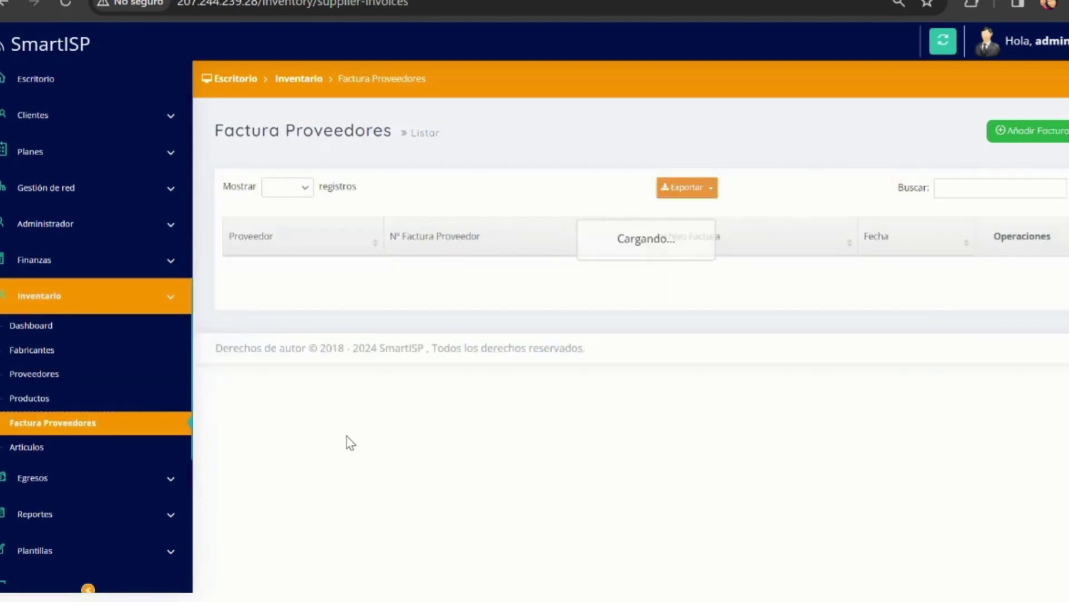
left_click(1044, 127)
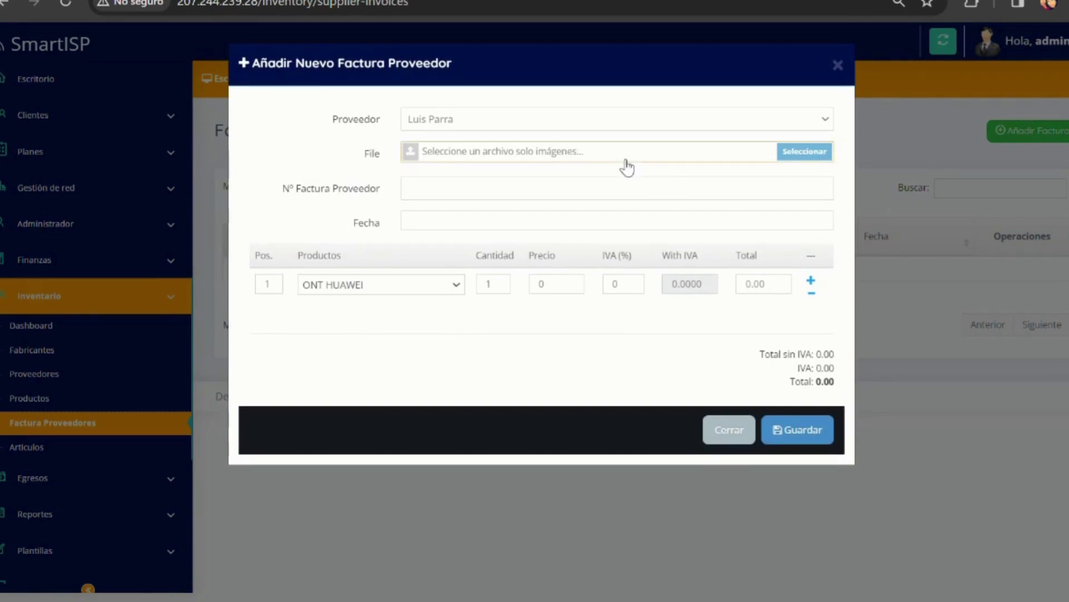
left_click(532, 194)
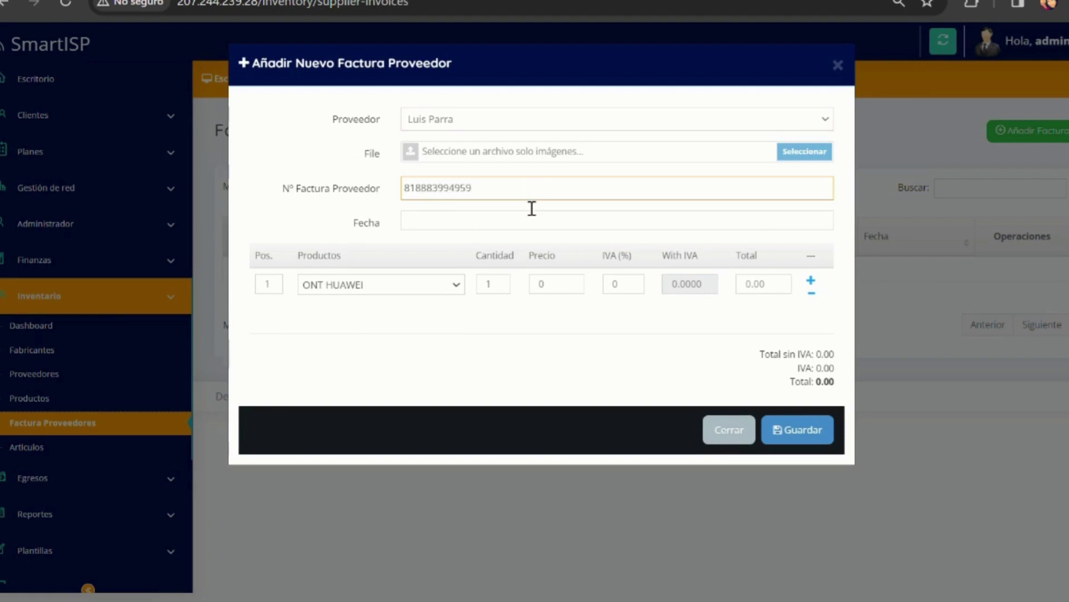
left_click(533, 221)
left_click(482, 327)
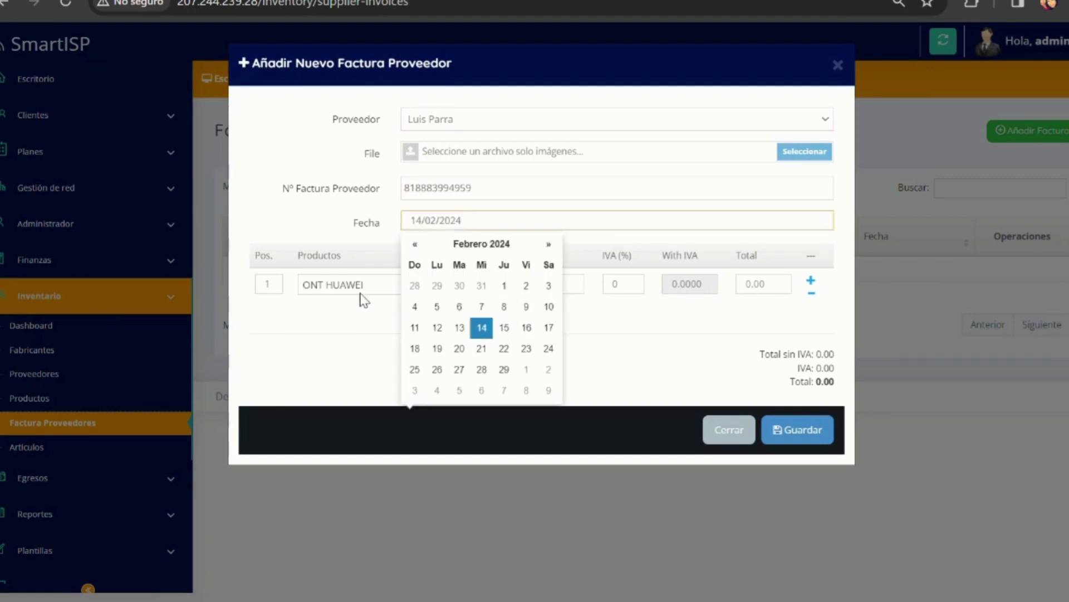
Set the invoice's ONT HUAWEI line to quantity 5, price 20 and 12% IVA, and save the supplier invoice
key("Tab")
key("Tab")
type("5")
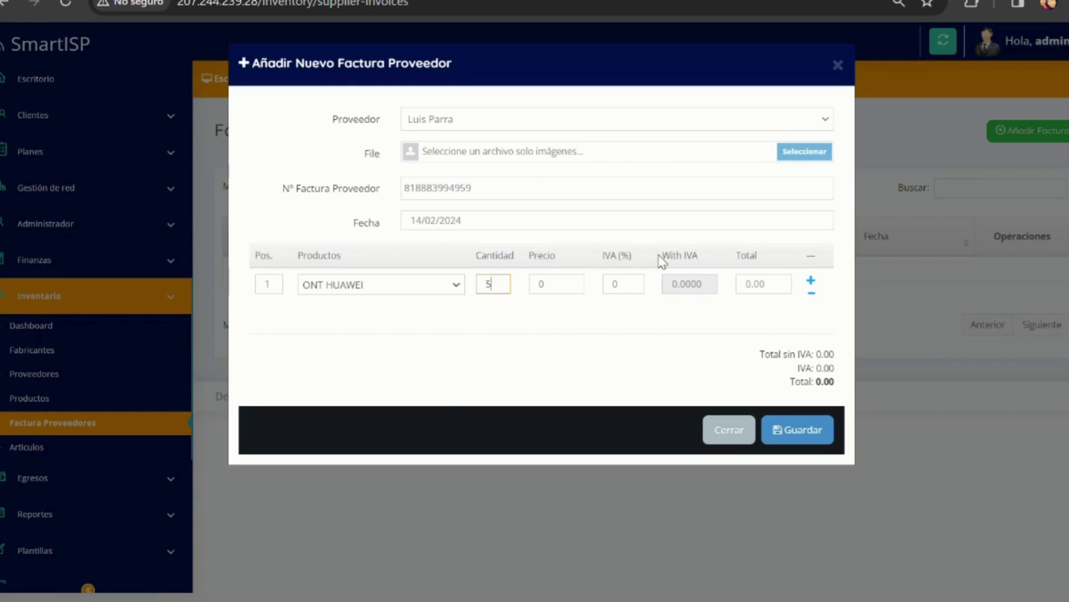
left_click(576, 295)
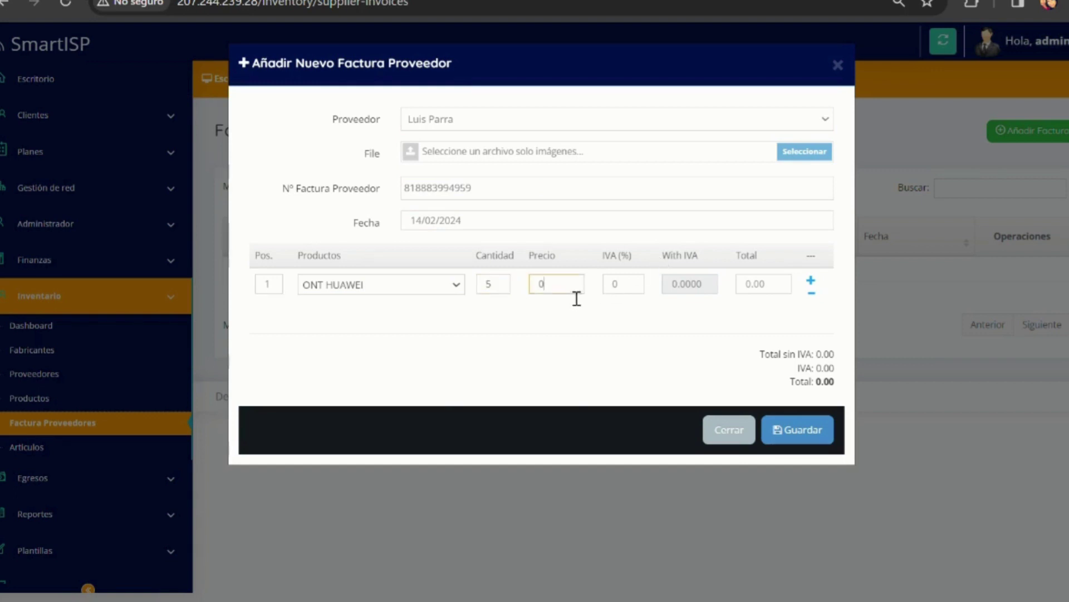
type("20")
left_click(641, 293)
type("12")
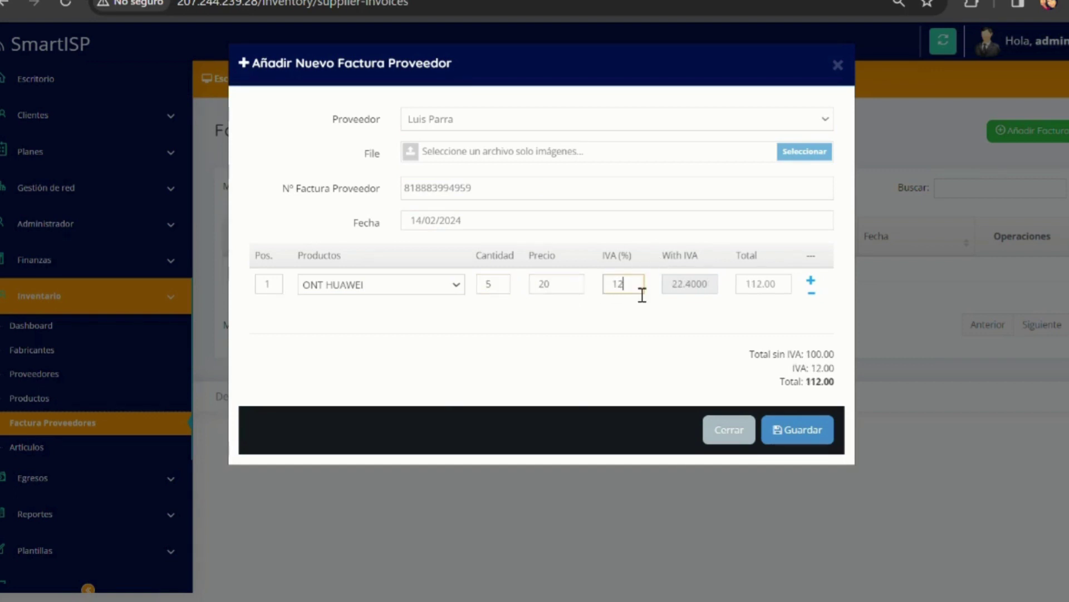
left_click(791, 326)
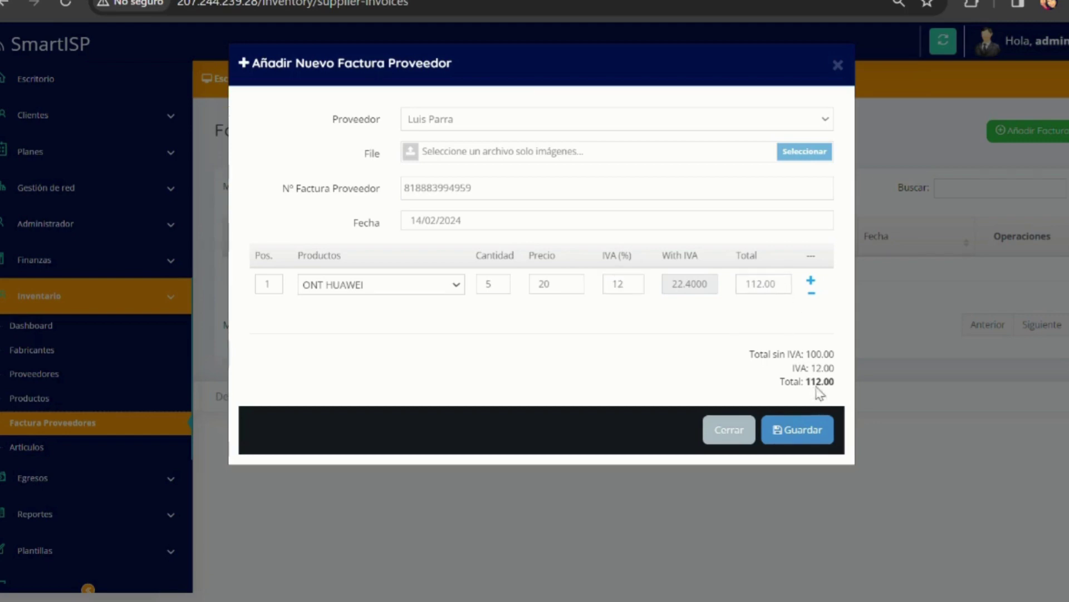
left_click(811, 443)
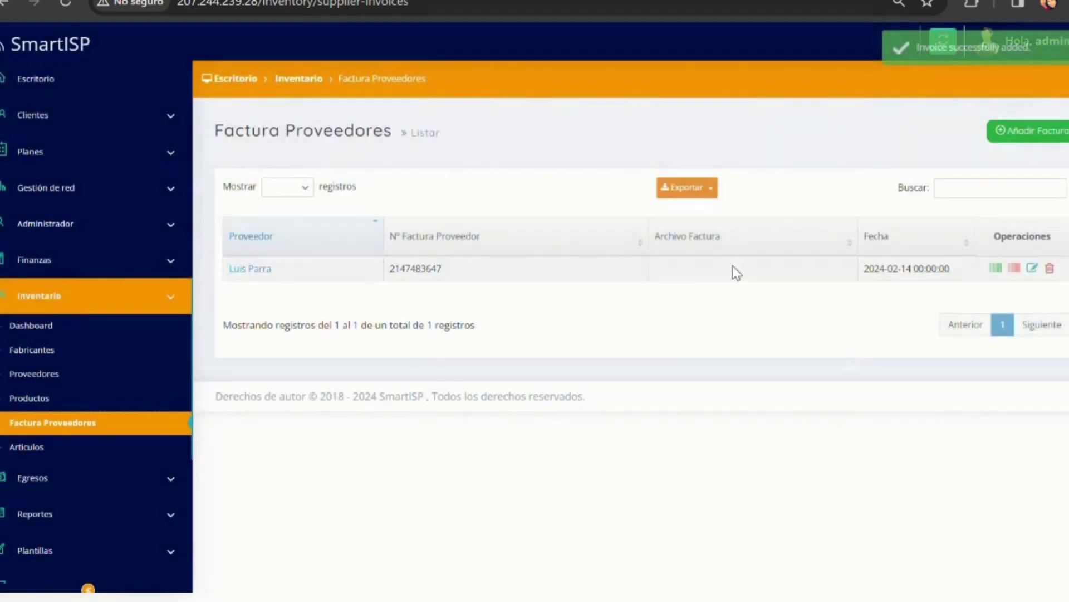
left_click(45, 450)
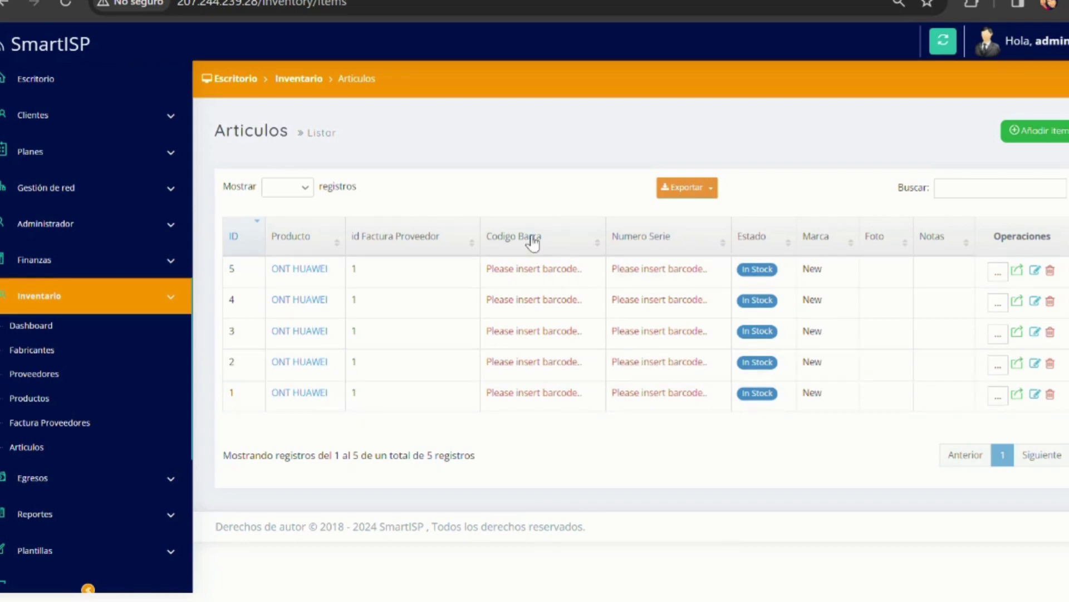
left_click(68, 429)
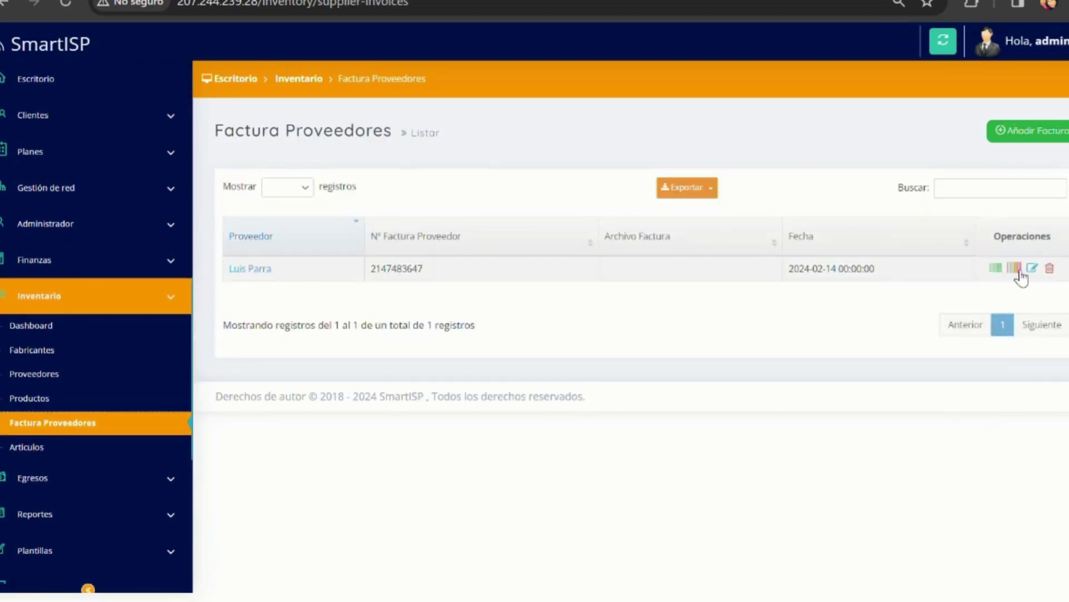
left_click(997, 268)
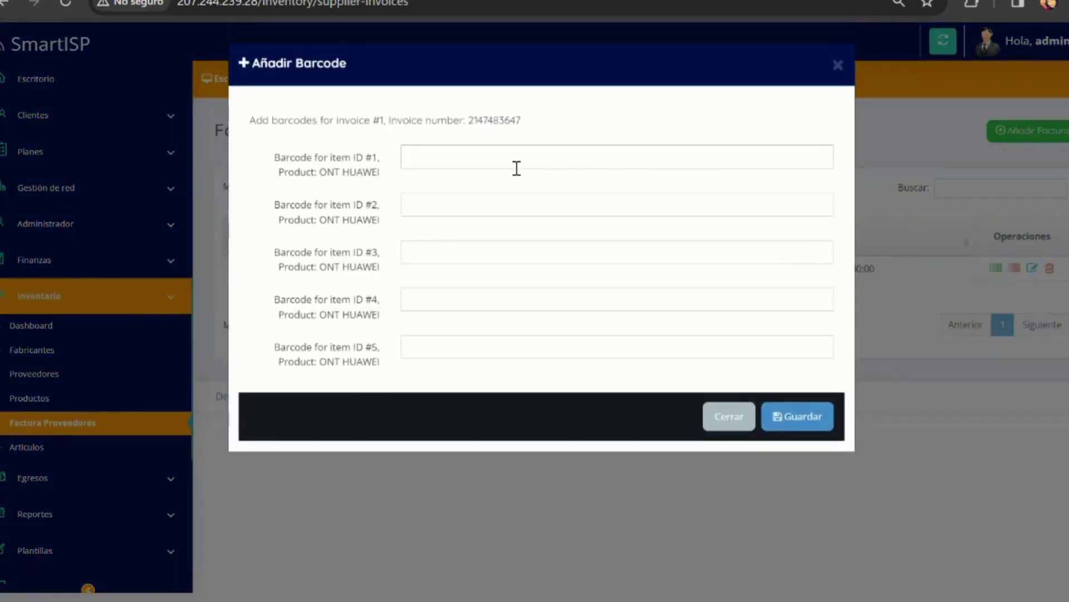
left_click(517, 167)
type("21948756920")
left_click(473, 206)
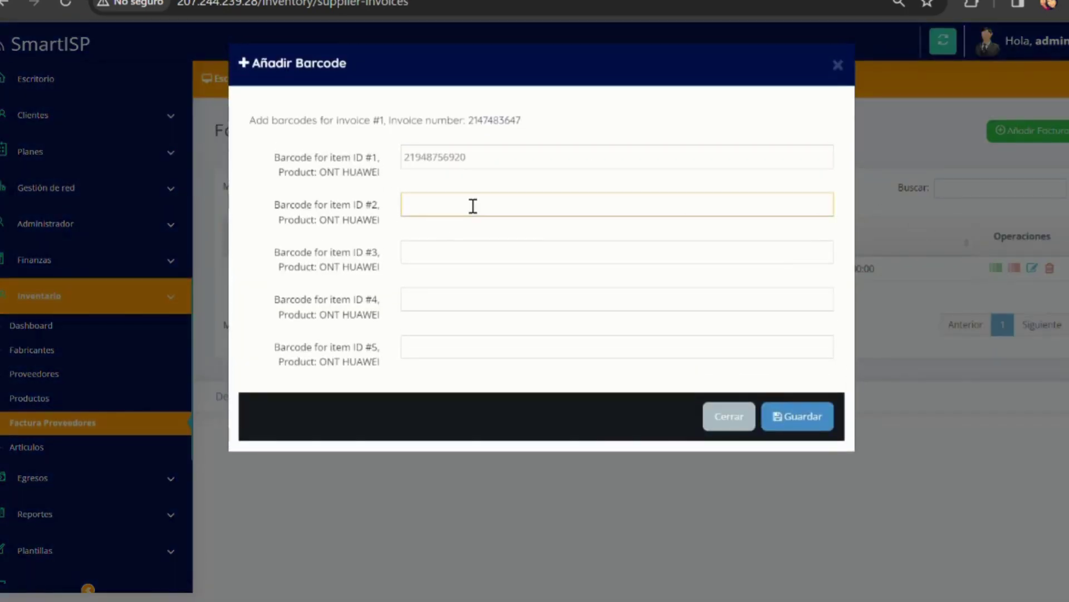
type("21948756921")
left_click(501, 257)
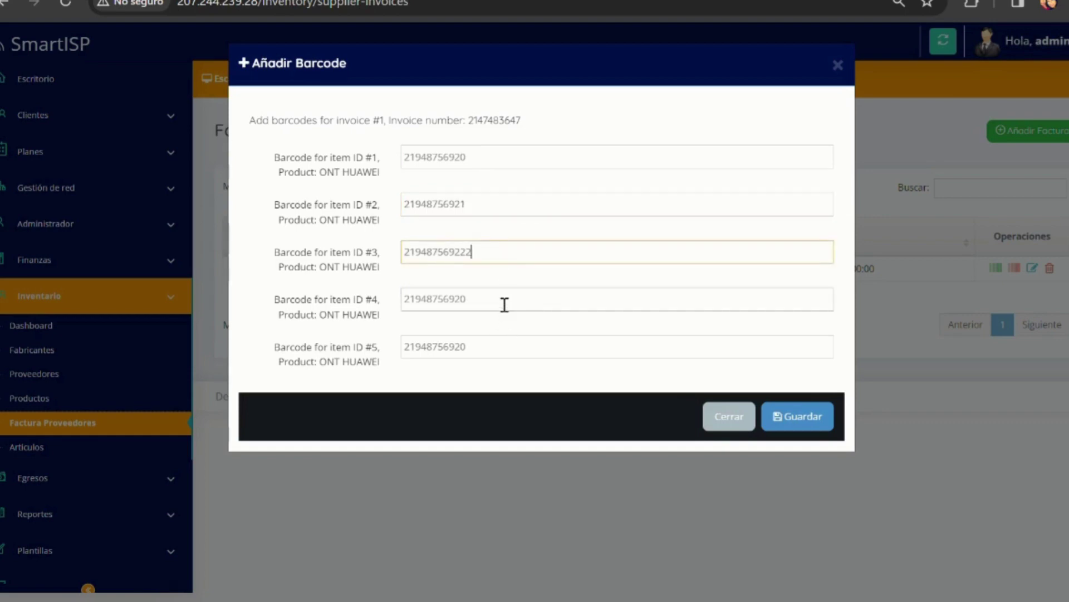
left_click(513, 356)
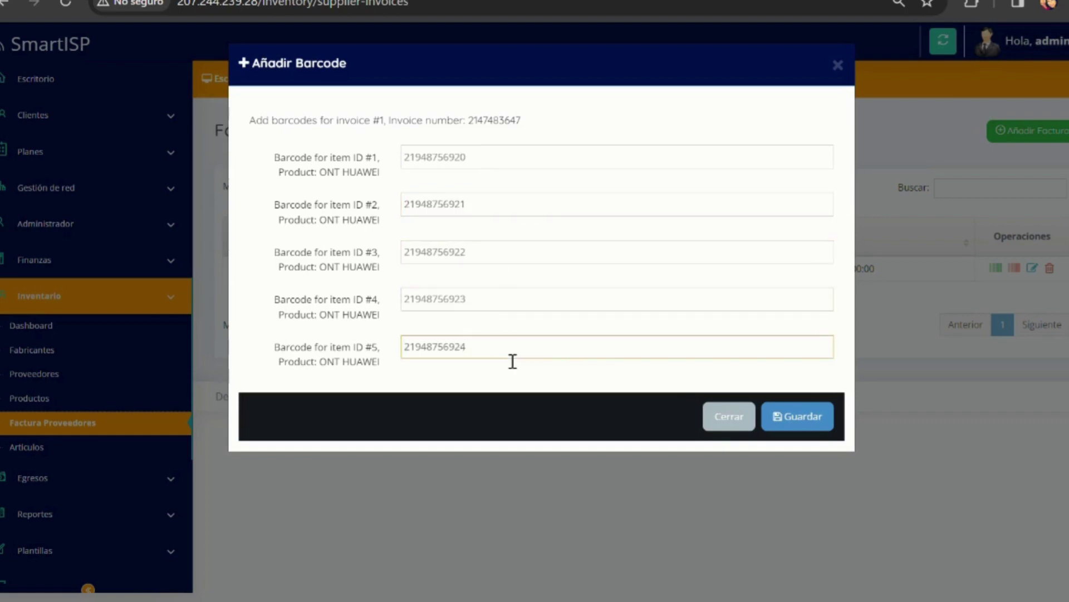
key("Return")
Assign inventory item 5 (ONT HUAWEI) to a customer with the note INSTALACIÓN, and save the assignment
left_click(33, 446)
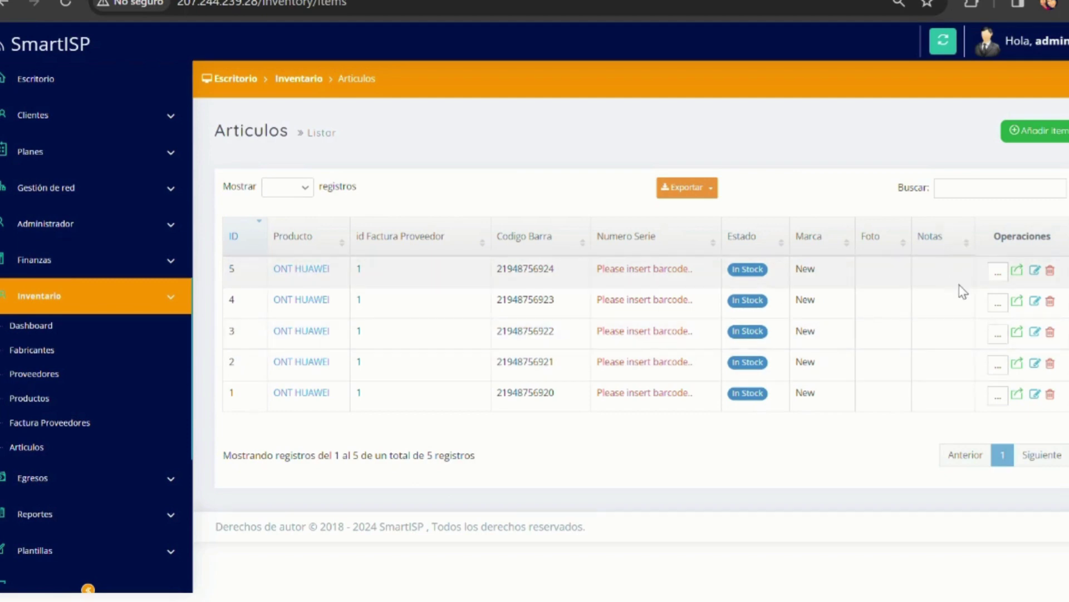
left_click(998, 273)
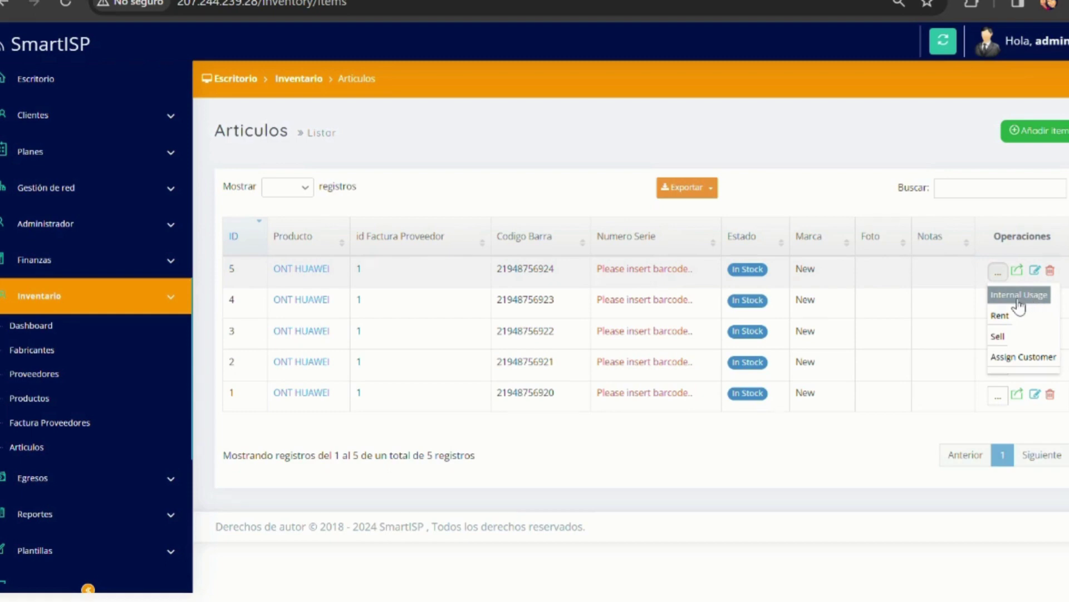
left_click(1007, 356)
left_click(543, 115)
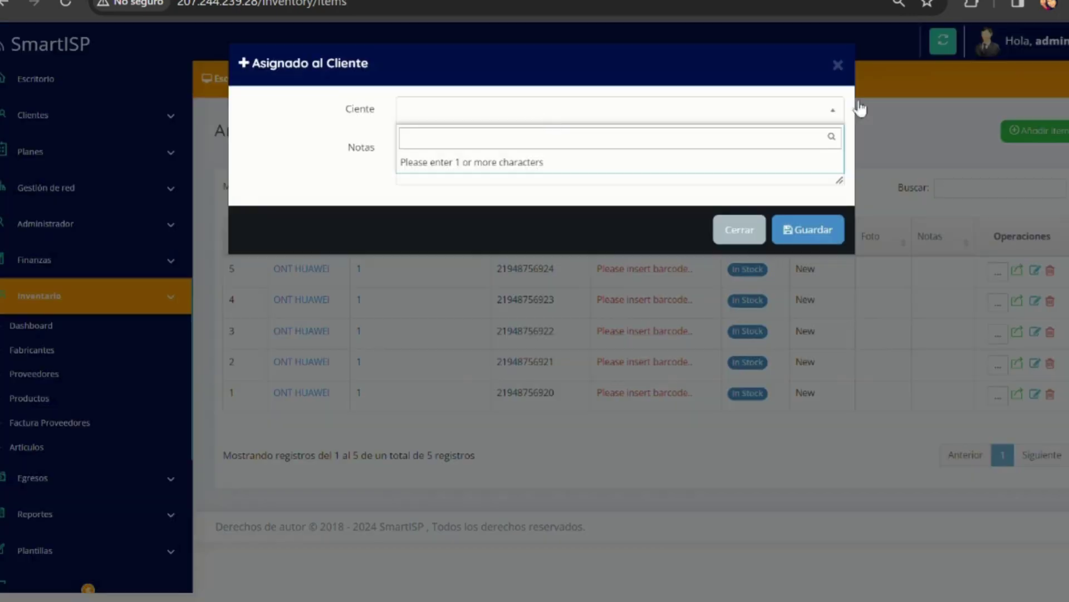
type("V")
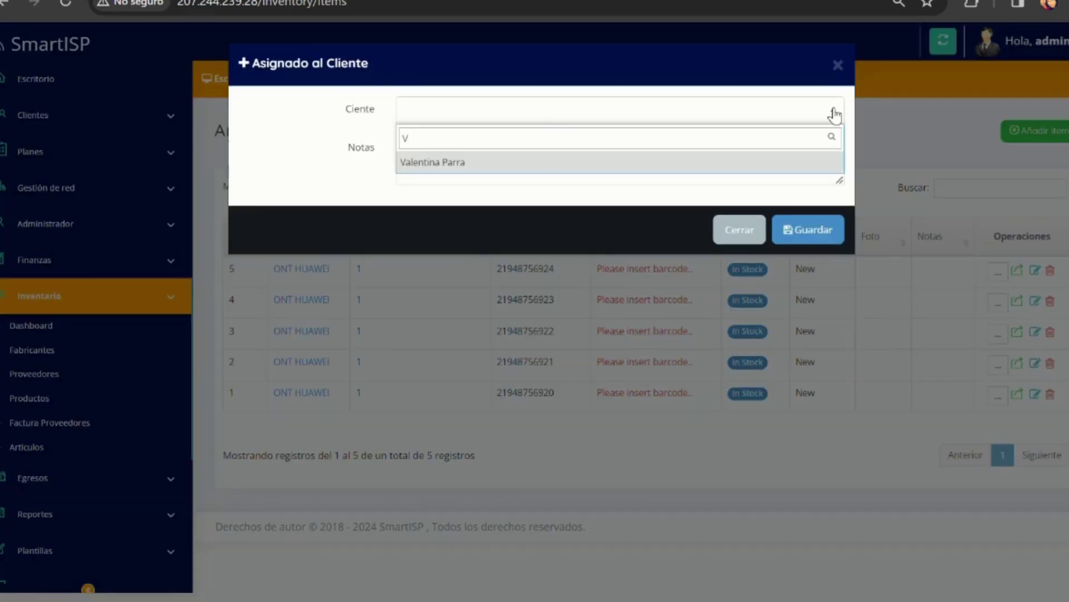
left_click(432, 172)
left_click(434, 172)
type("INSTALACIÓN")
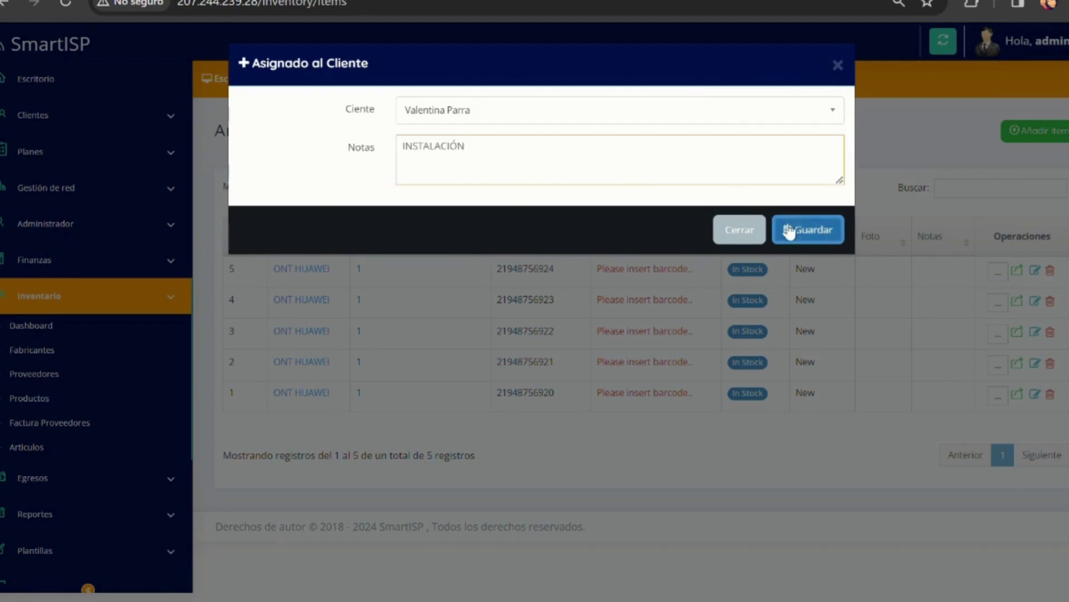
left_click(823, 229)
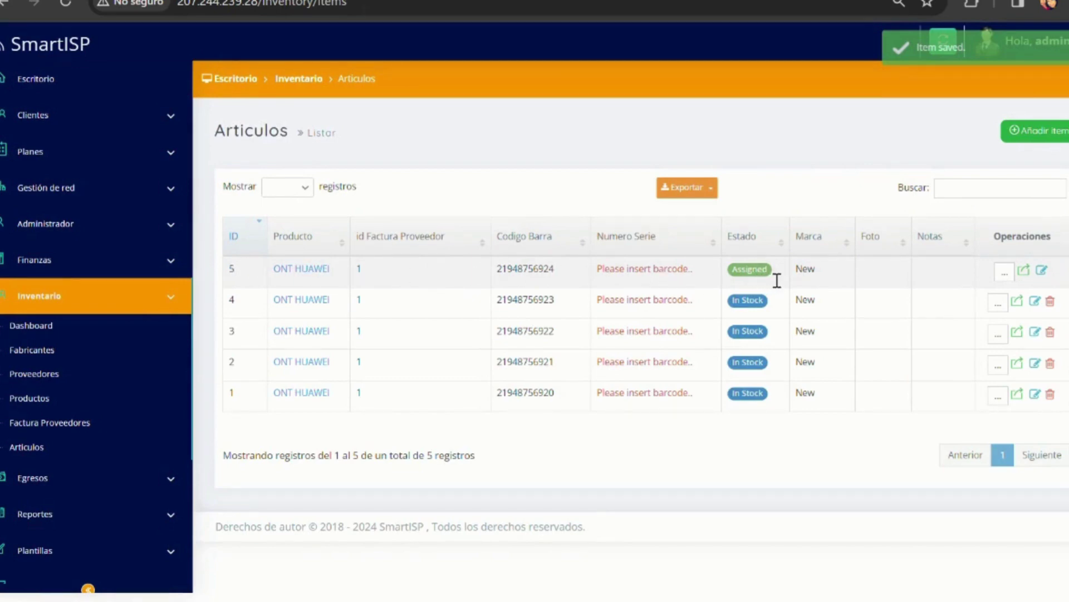
Review the history of item 5 and the status counts of the ONT HUAWEI product
left_click(1023, 271)
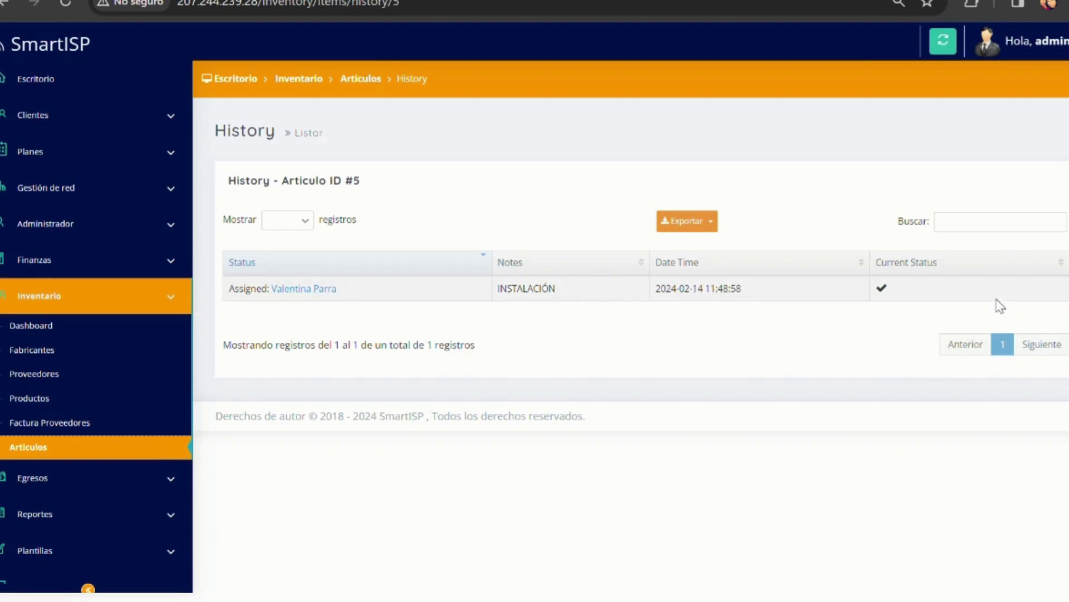
left_click(65, 401)
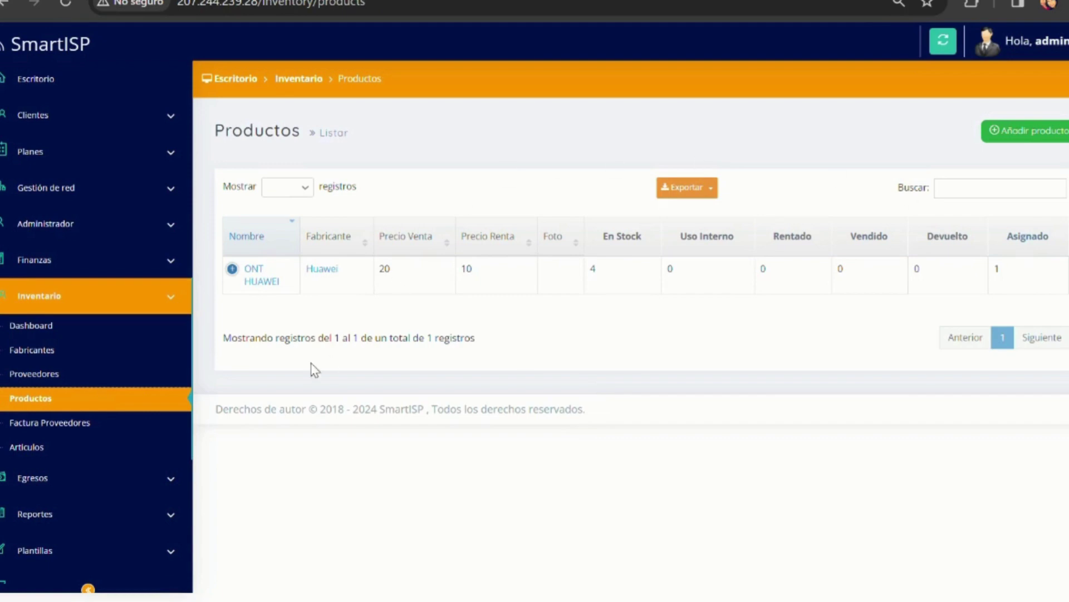
left_click(293, 287)
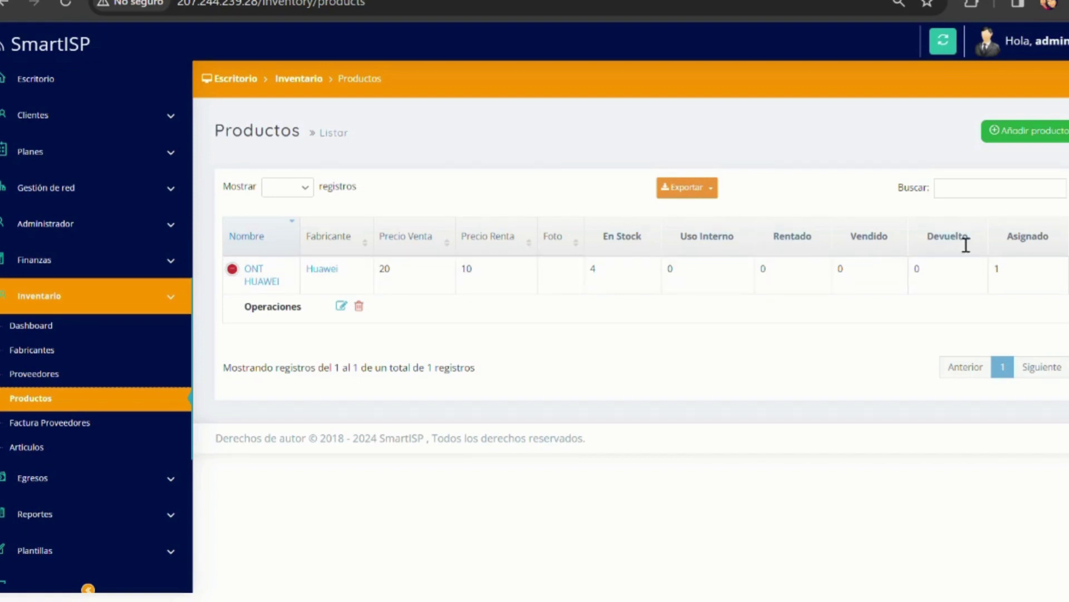
left_click(1029, 269)
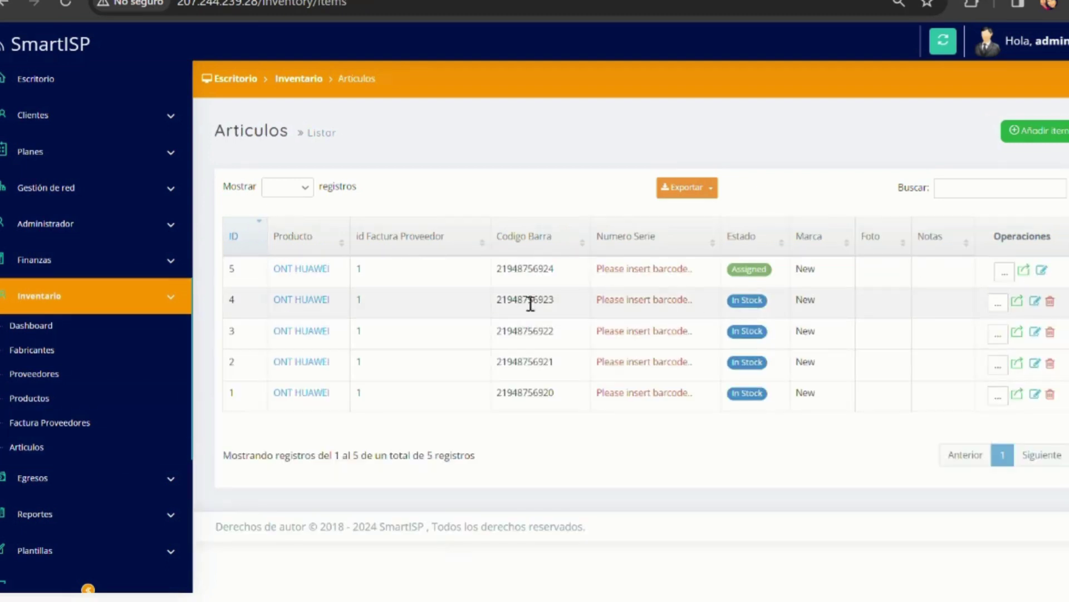
Assign inventory item 4 to another customer with the note INSTALACIÓN, and save the assignment
left_click(1023, 310)
left_click(1032, 385)
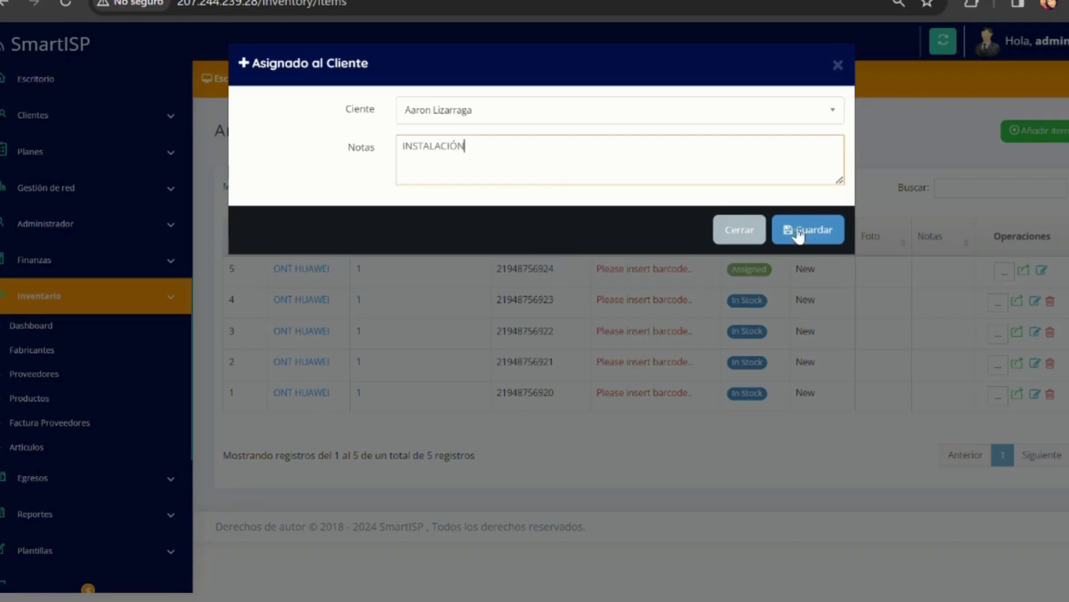
left_click(818, 243)
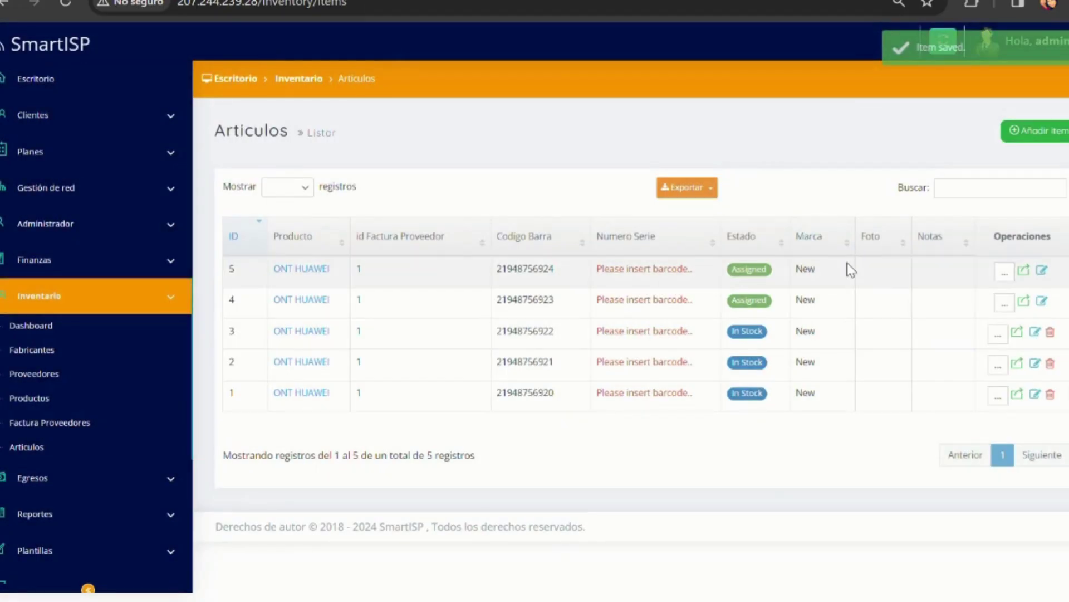
Take item 4 back with status Returned, mark Broken and the note "devuelven por fallas", and save
left_click(1010, 323)
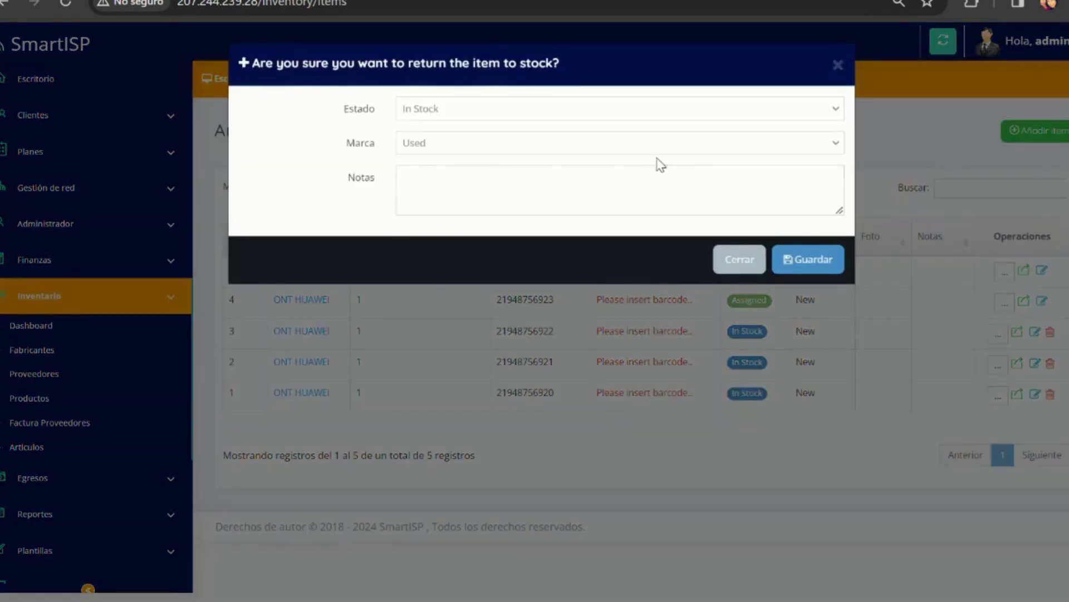
left_click(621, 111)
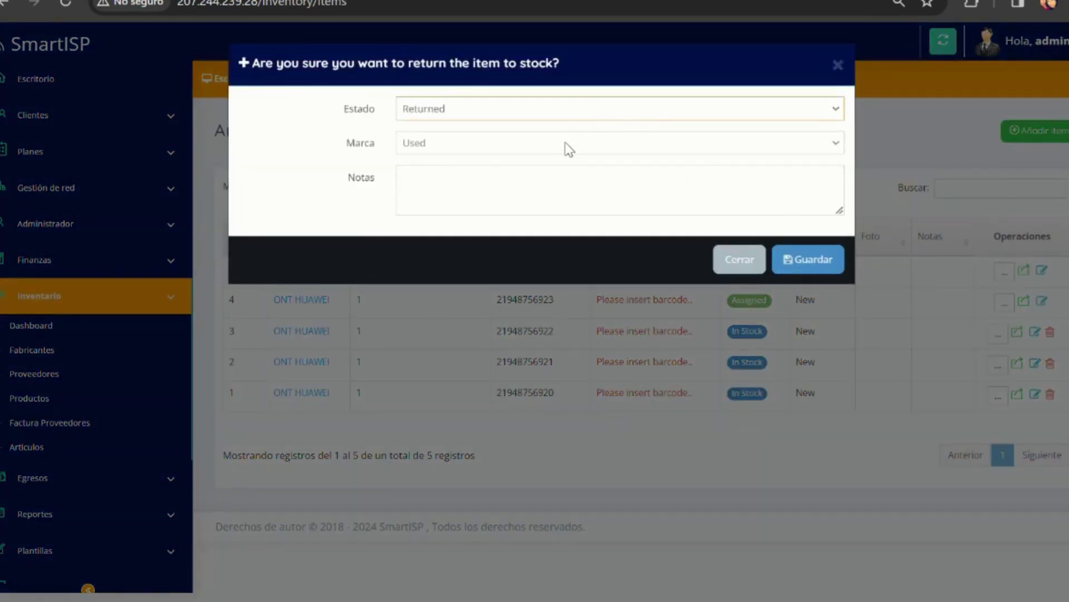
left_click(526, 148)
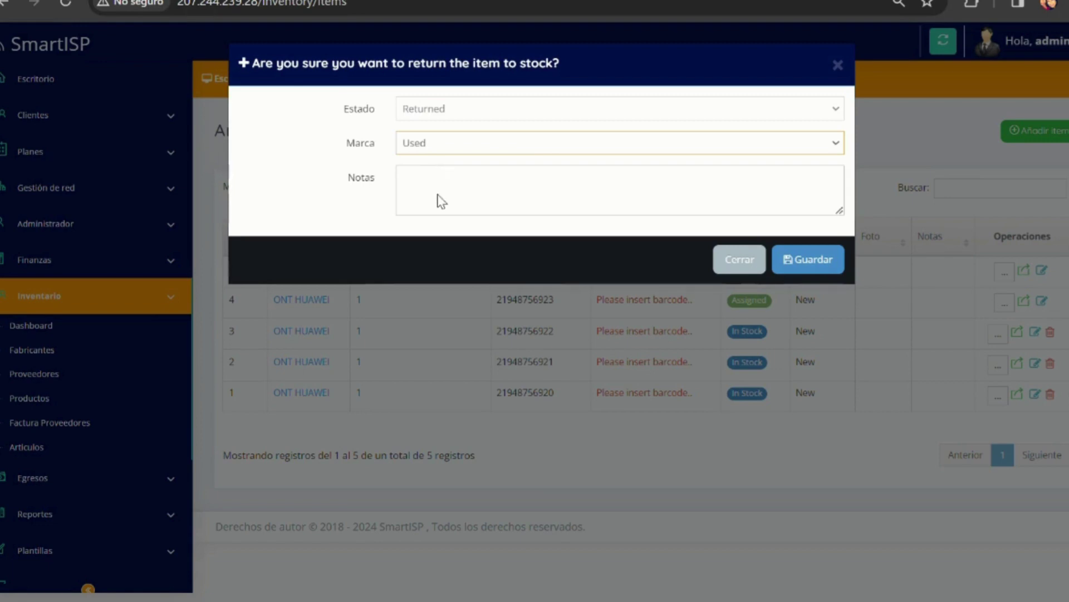
key("Down")
left_click(470, 187)
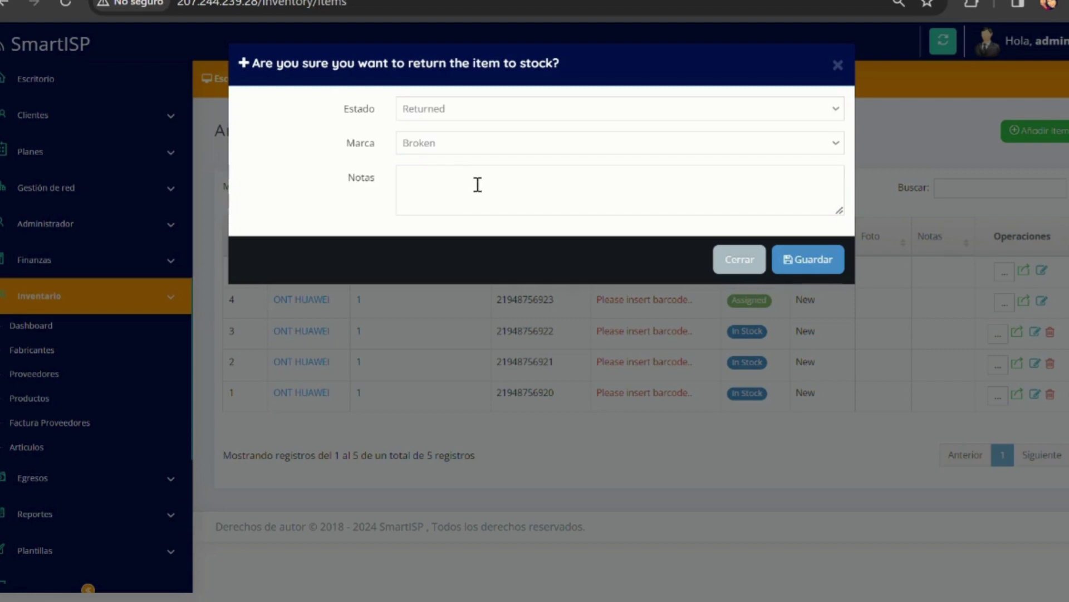
type("devuelven por fallas")
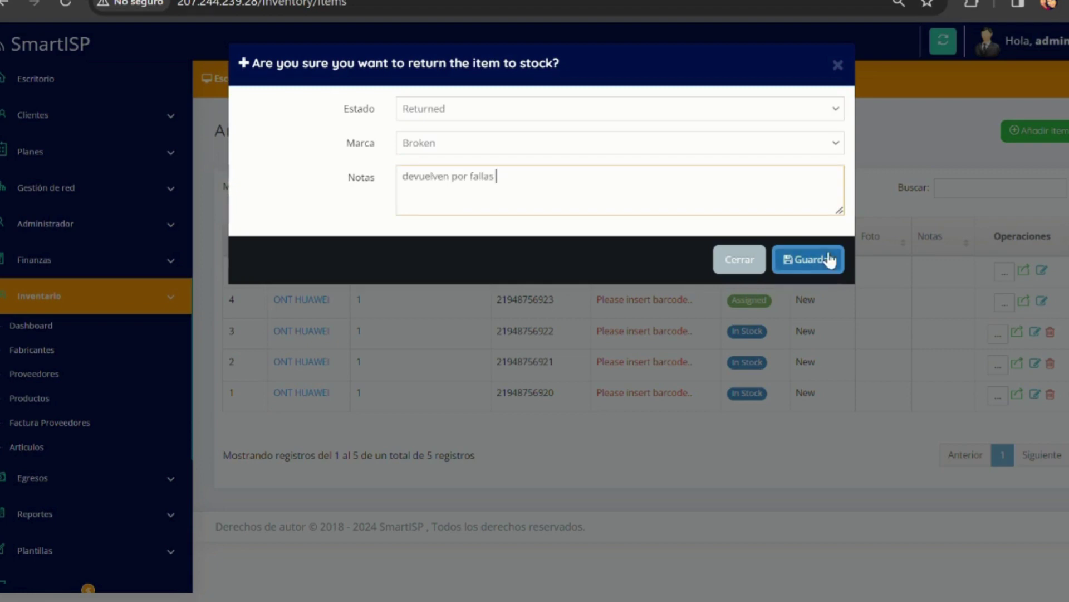
left_click(830, 260)
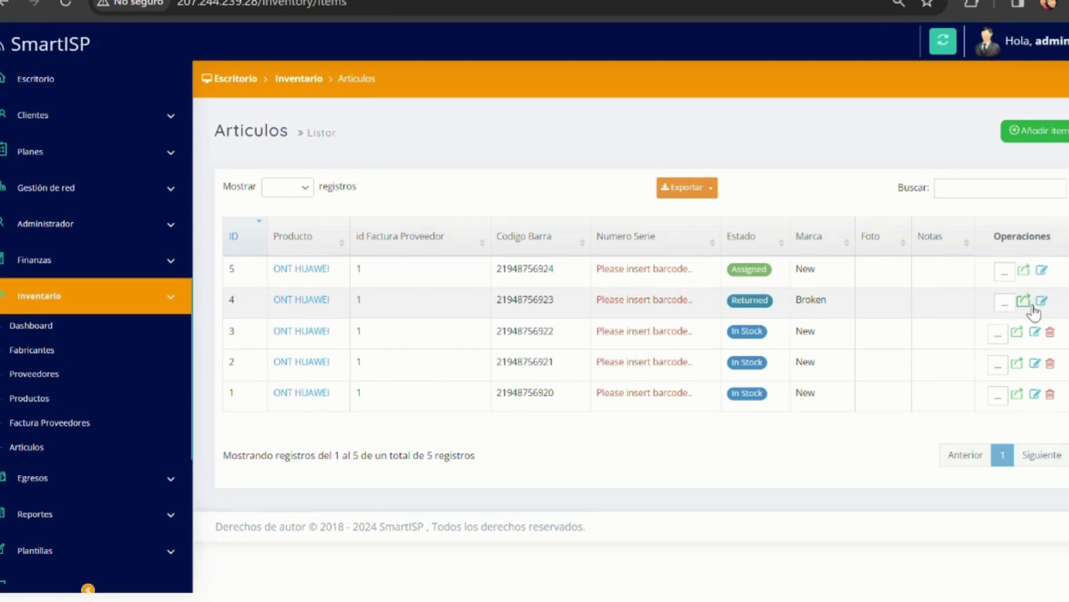
Review the history and return note of item 4, and check the inventory dashboard's status statistics
left_click(1028, 303)
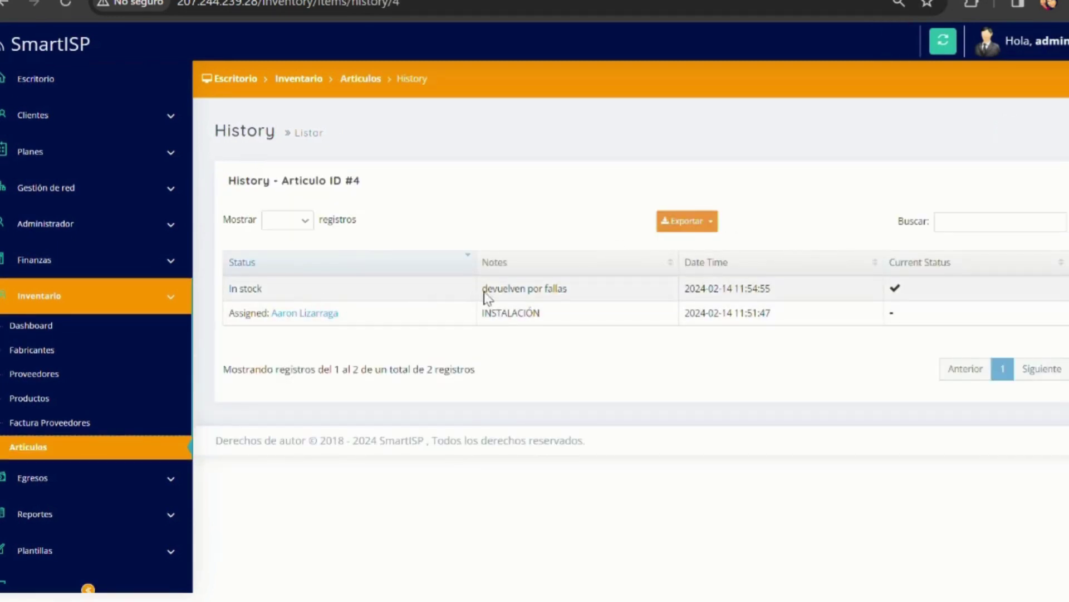
triple_click(555, 297)
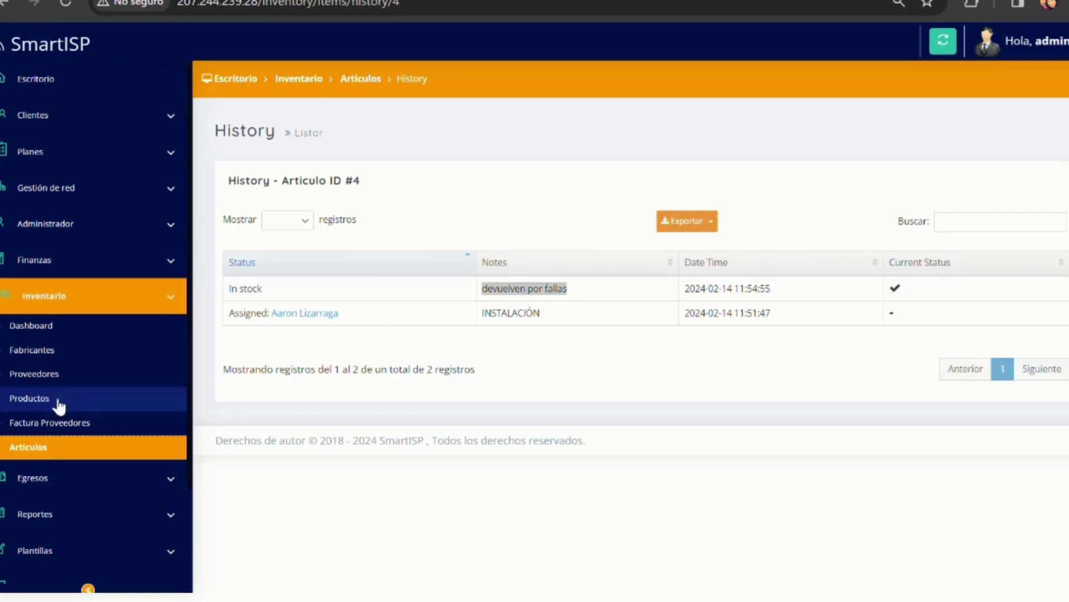
left_click(50, 398)
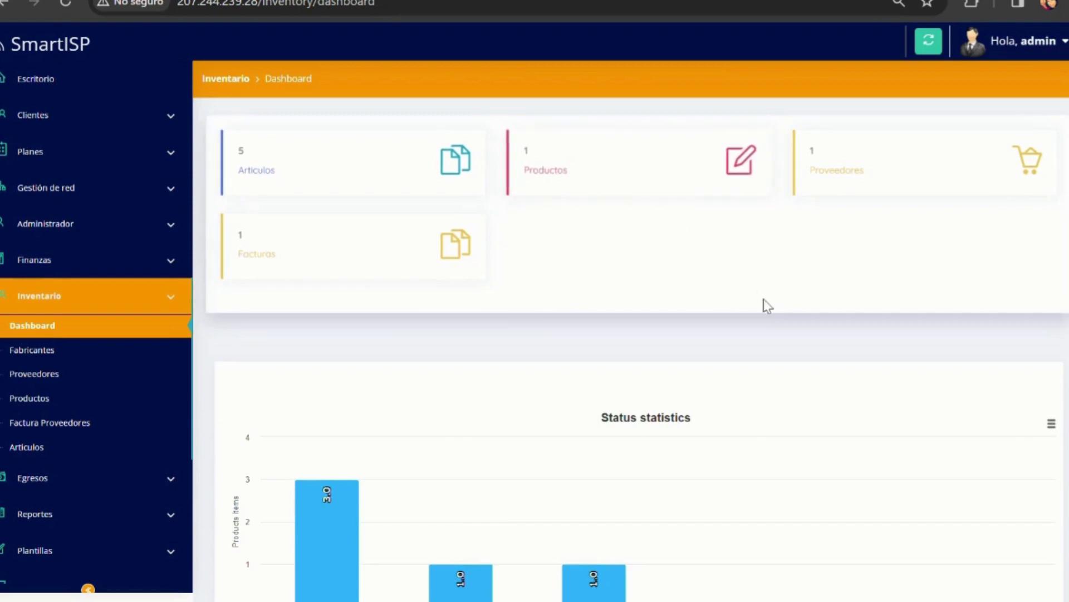
scroll(752, 312, "down", 3)
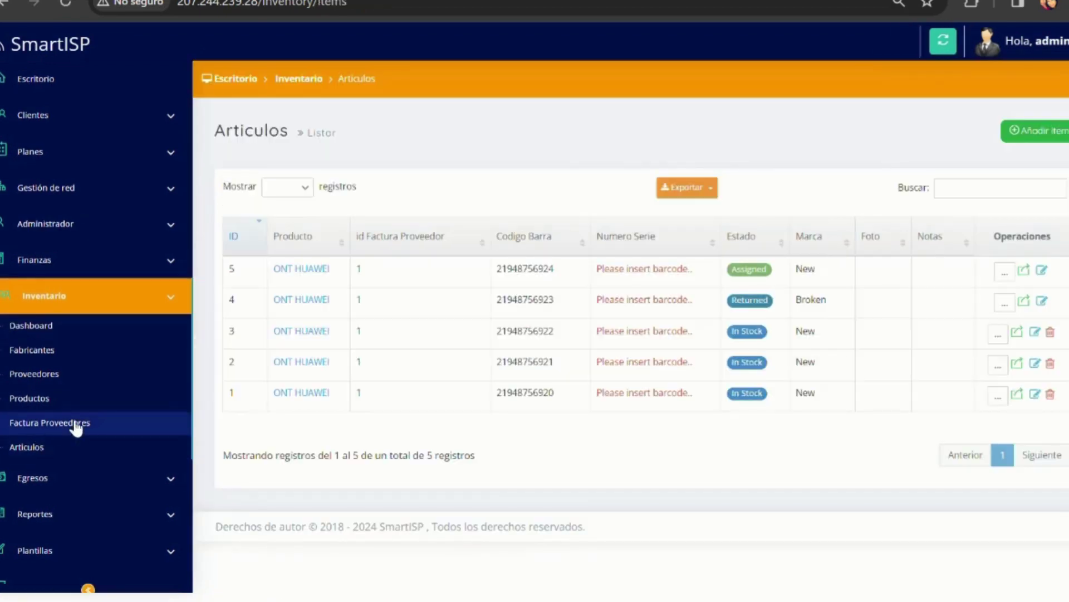
Return item 4 to stock with status In Stock, mark Used and the note "arreglado", and save
left_click(1005, 303)
left_click(1020, 324)
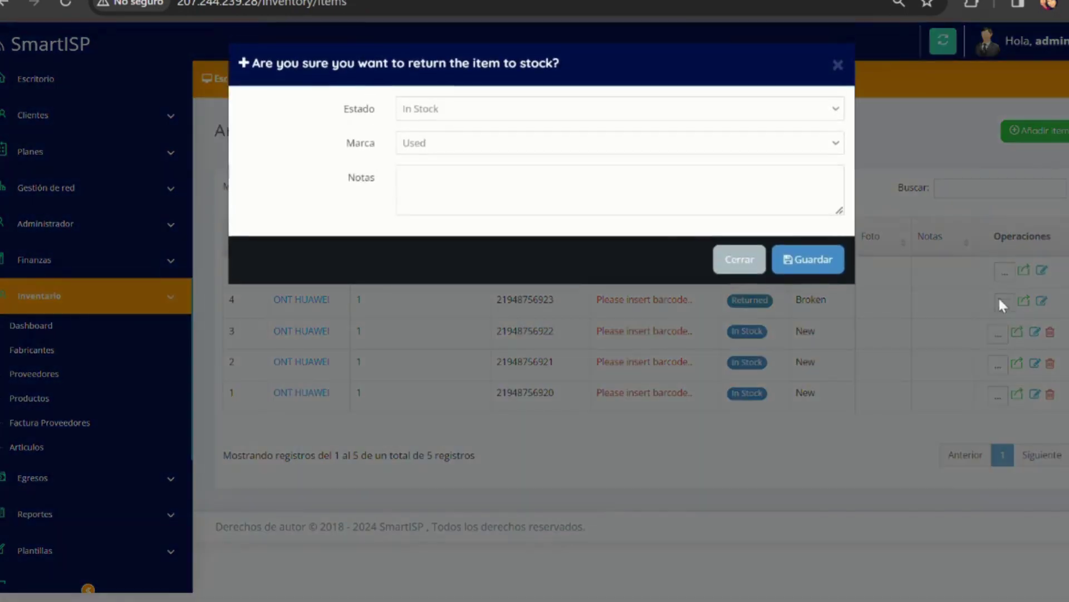
left_click(557, 112)
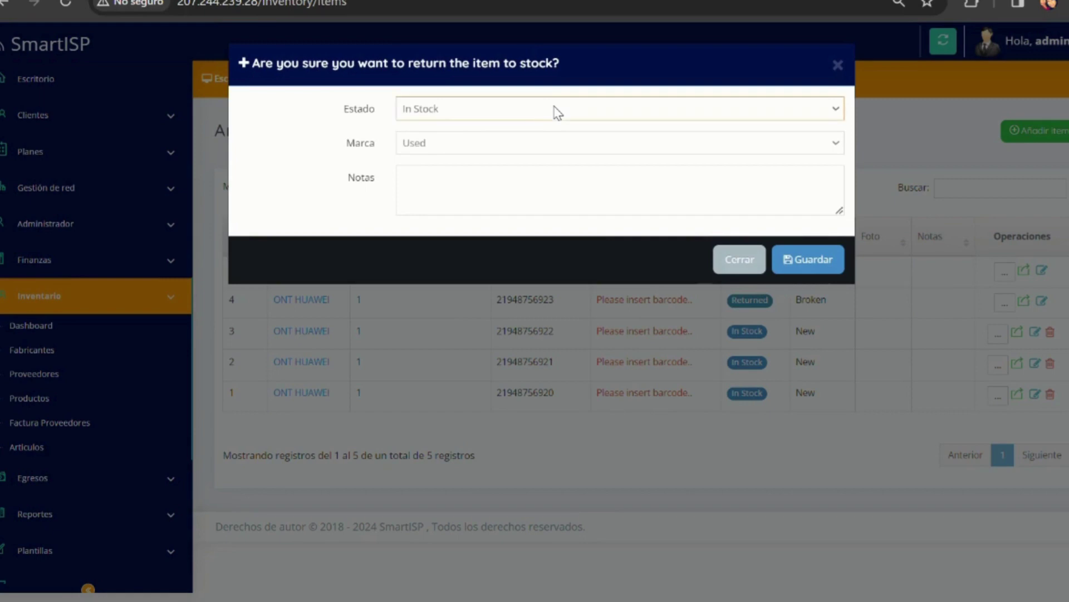
left_click(612, 189)
type("arreglado")
left_click(804, 266)
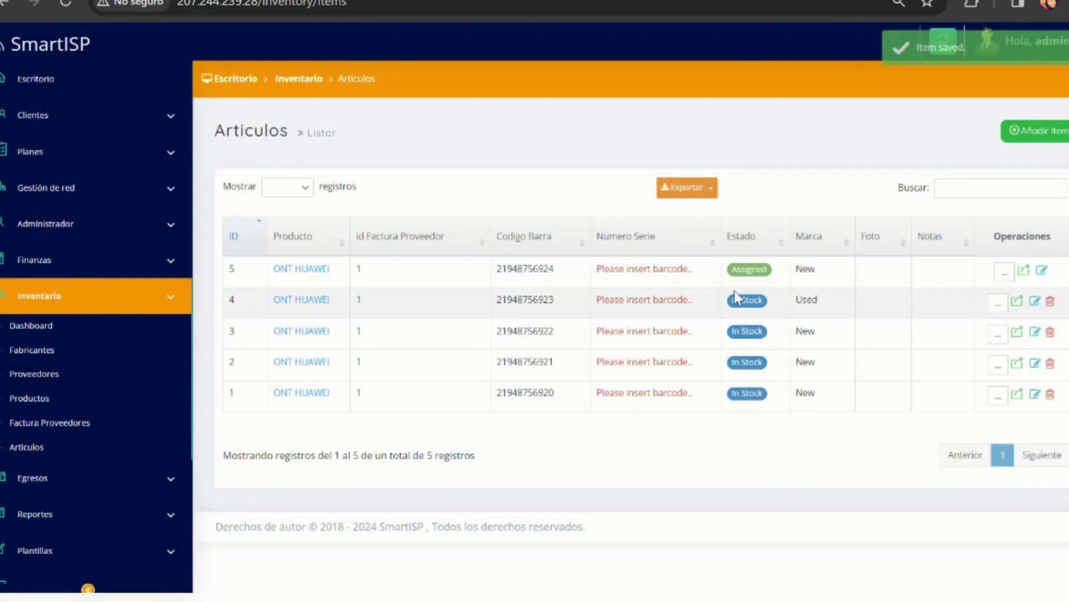
Check the status statistics chart on the inventory dashboard after the item's return to stock
left_click(22, 326)
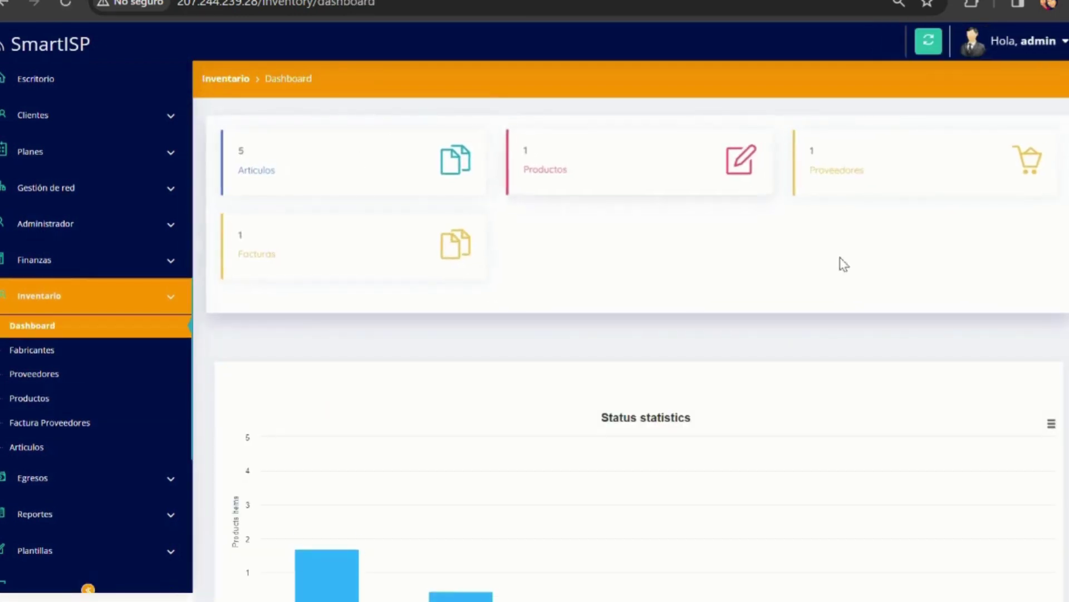
scroll(879, 270, "down", 3)
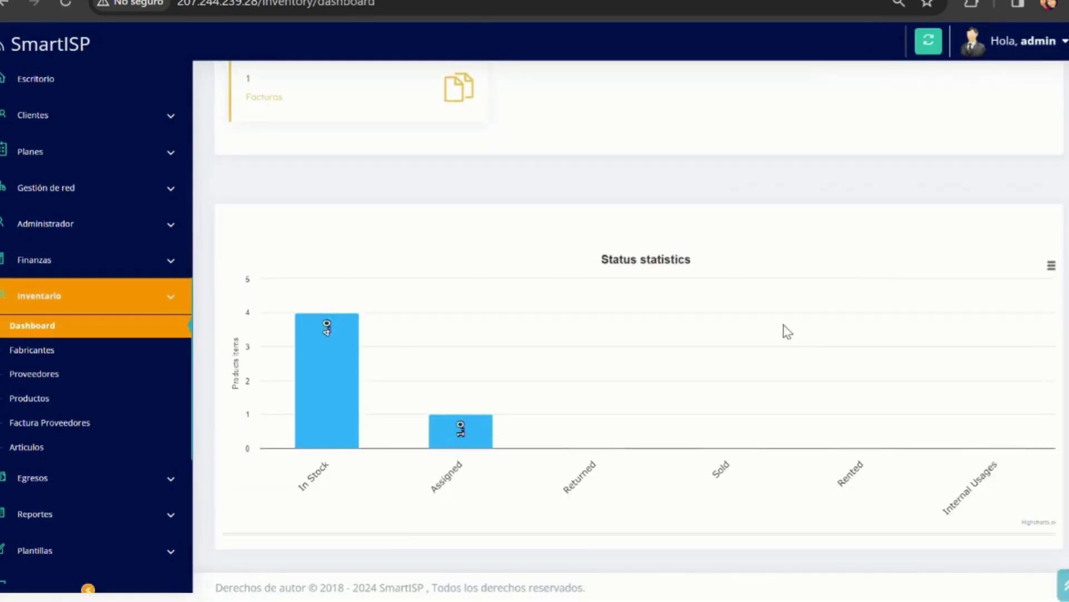